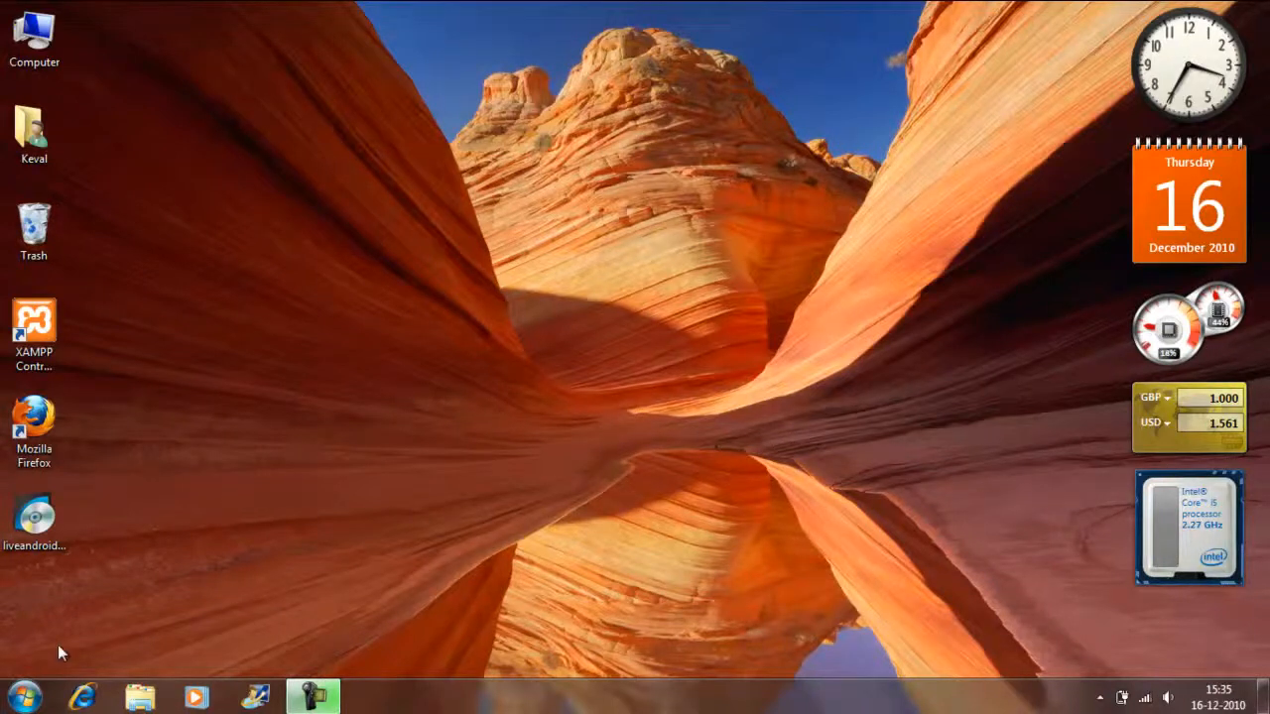
Note the requirements "VirtualBox - Oracle" and "iso Android OS." on two lines in Notepad, and close it without saving.
key("super+r")
type("notepad")
key("Return")
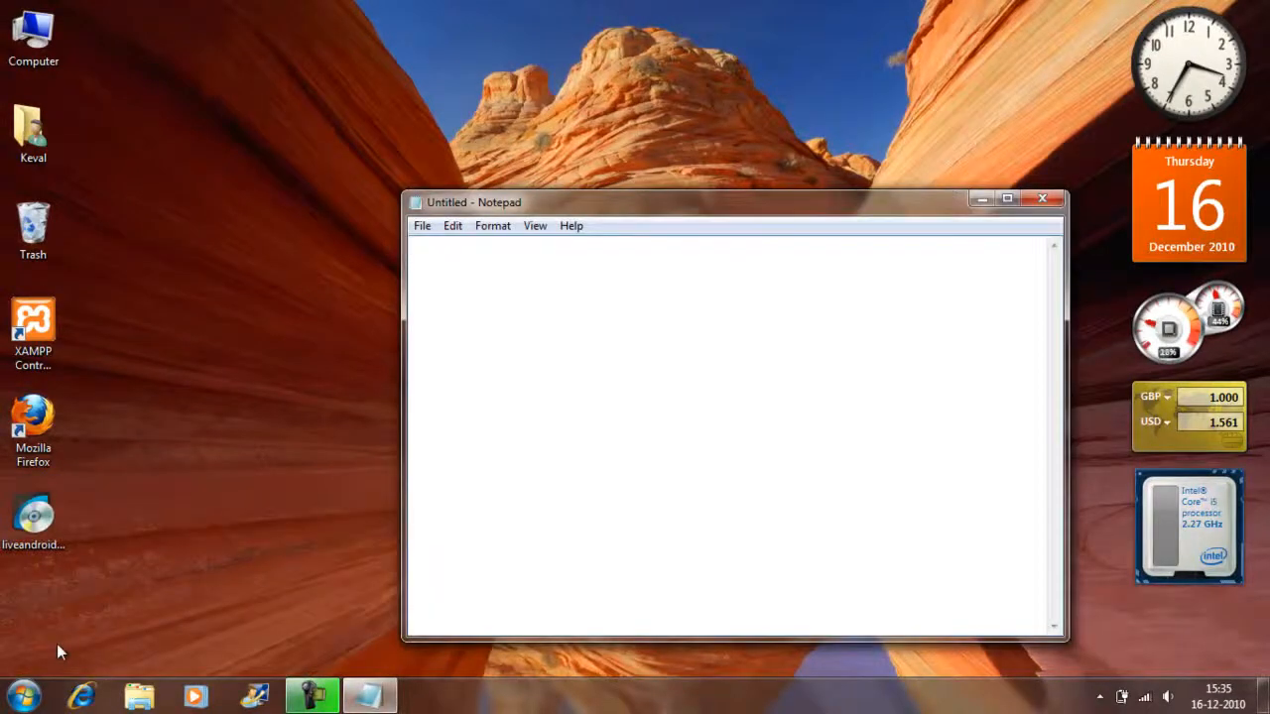
type("Virtual")
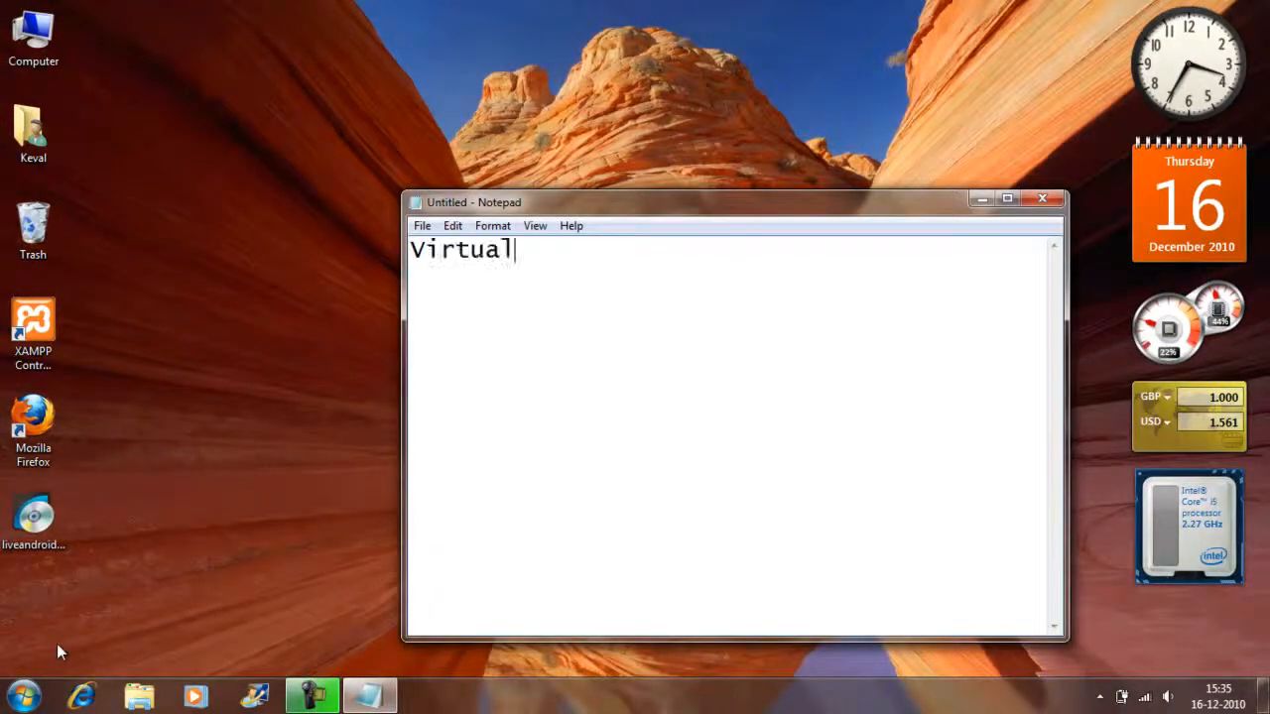
type("Box - Oracle")
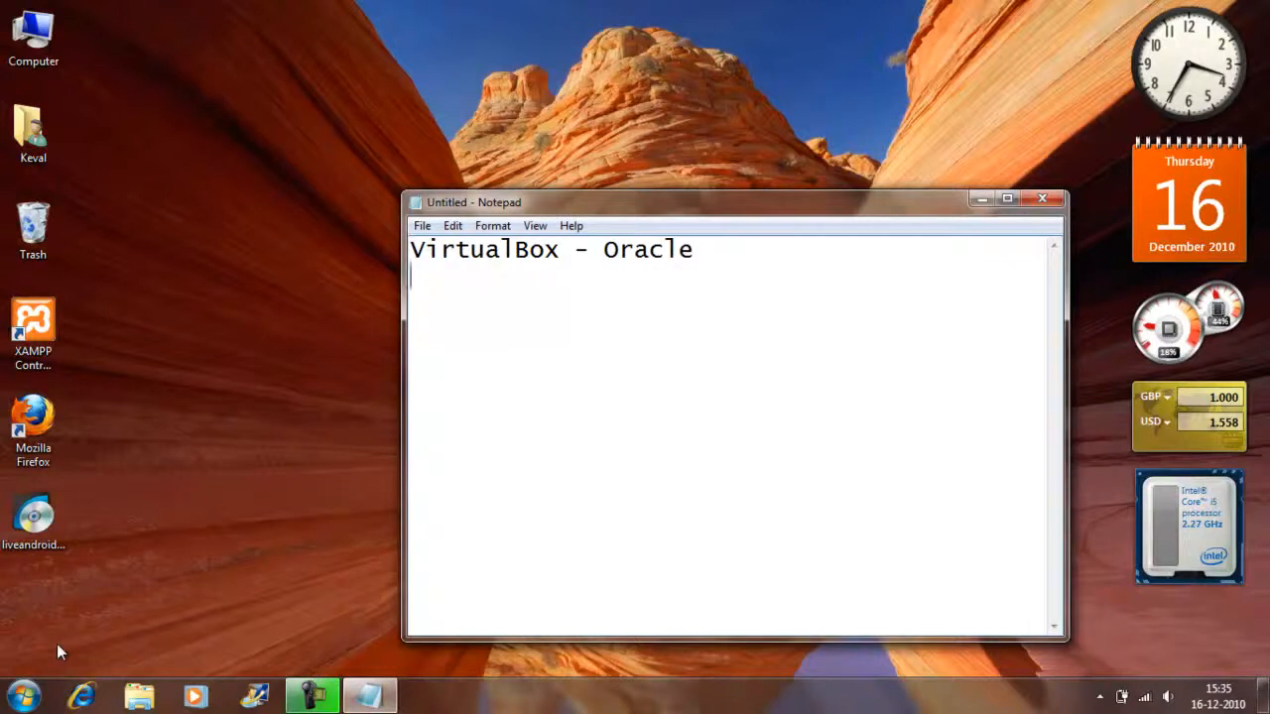
key("Return")
type("iso Andr")
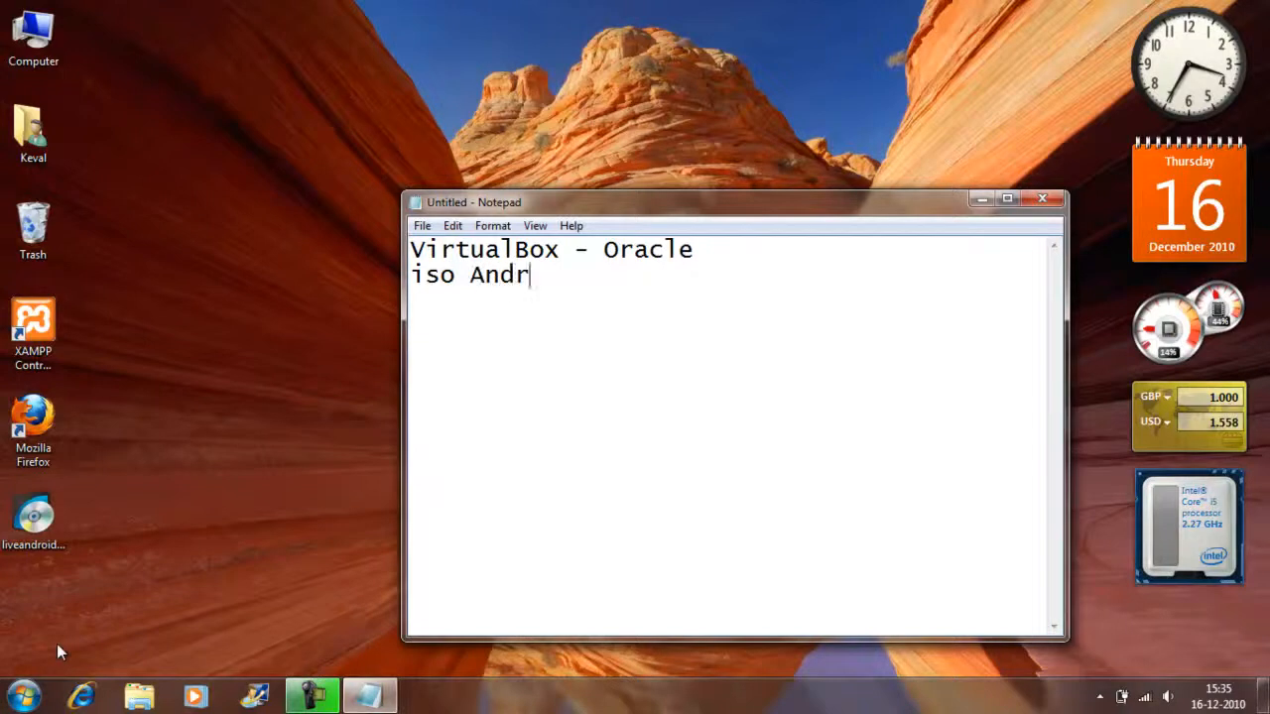
type("oid OS.")
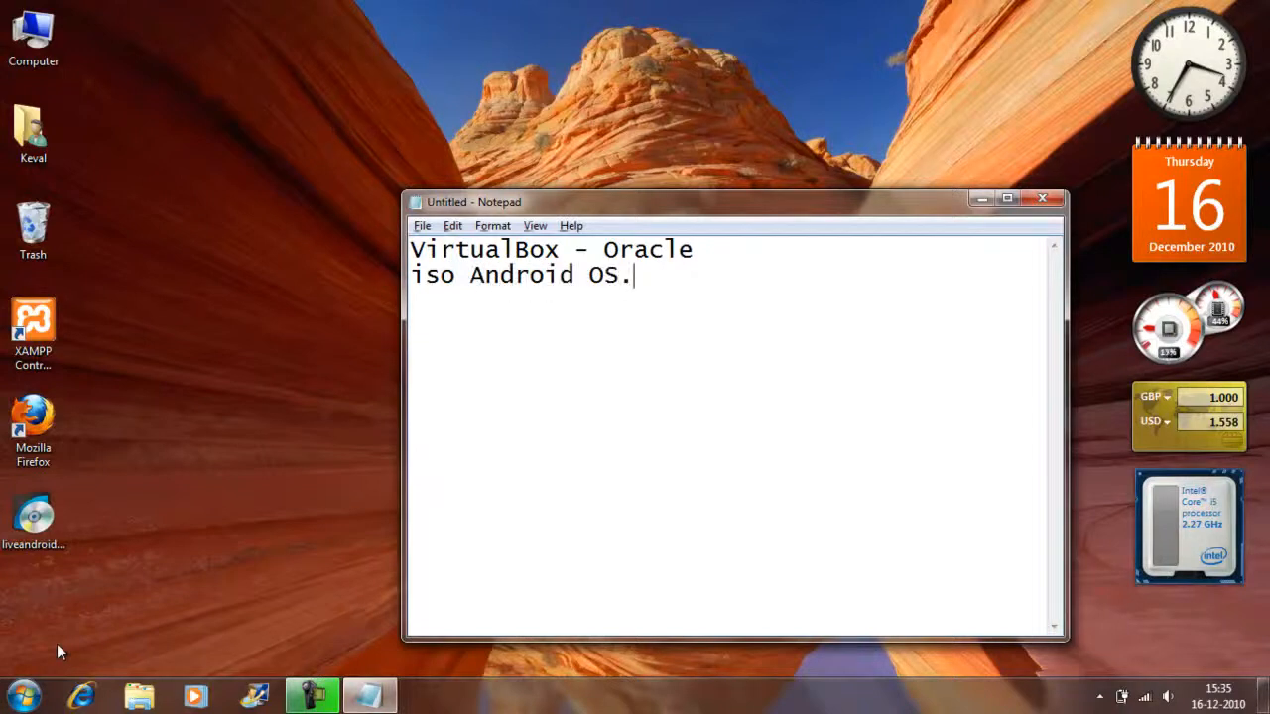
key("alt+F4")
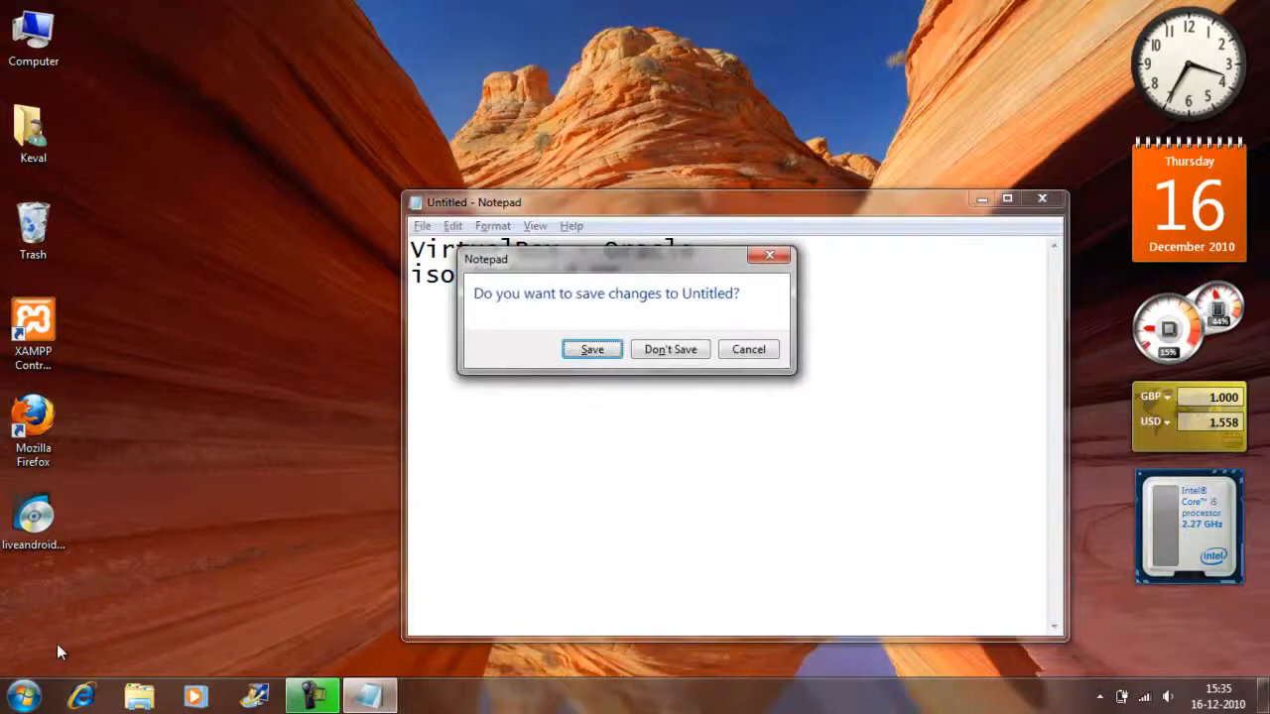
left_click(671, 351)
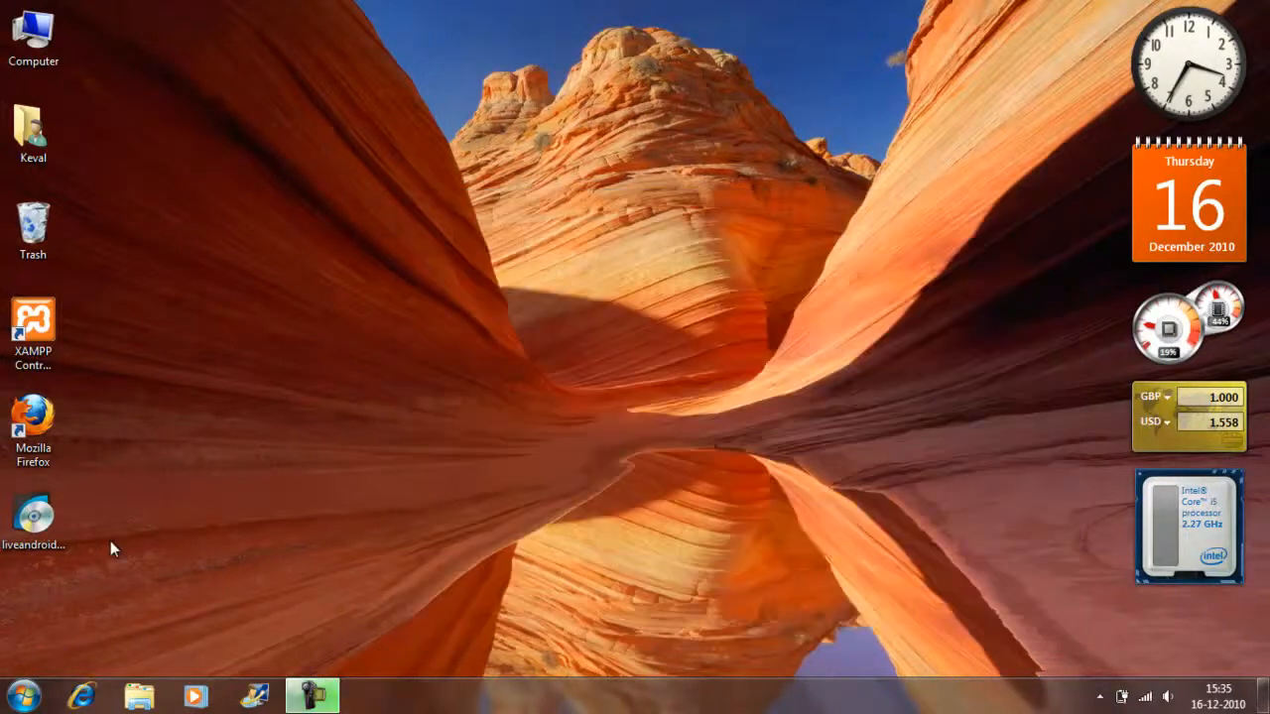
double_click(33, 424)
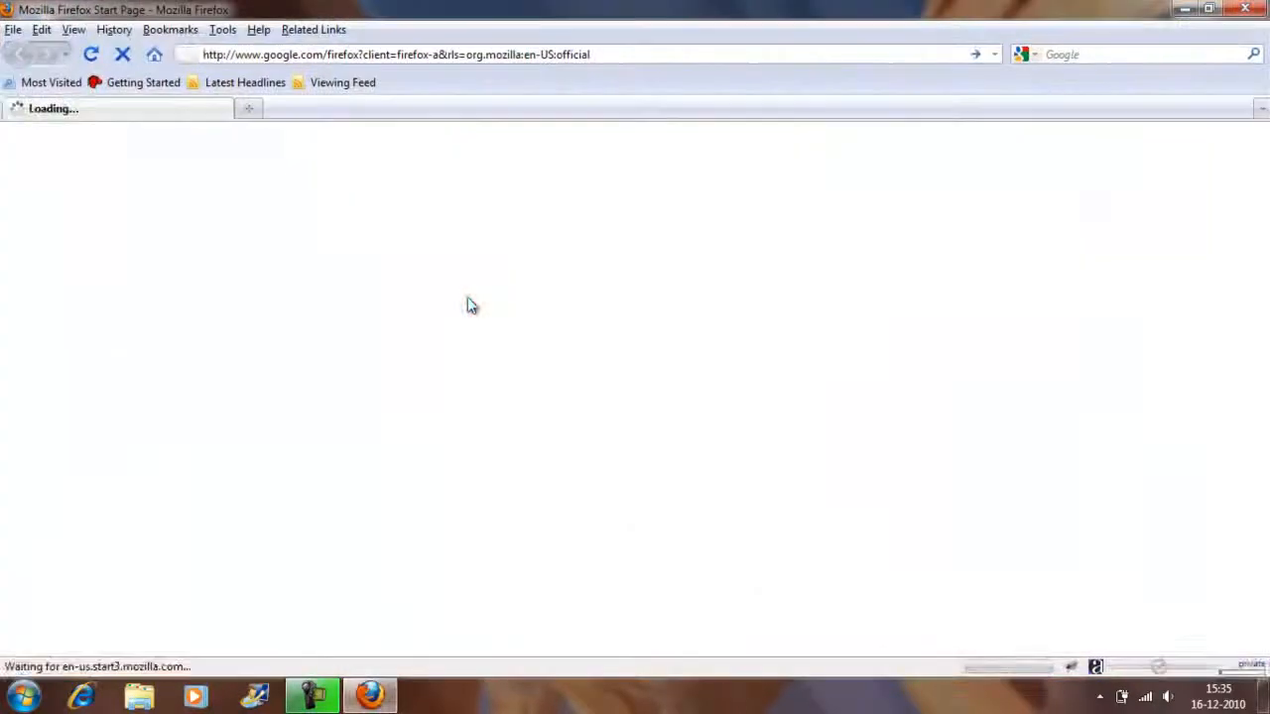
key("ctrl+l")
type("virtual")
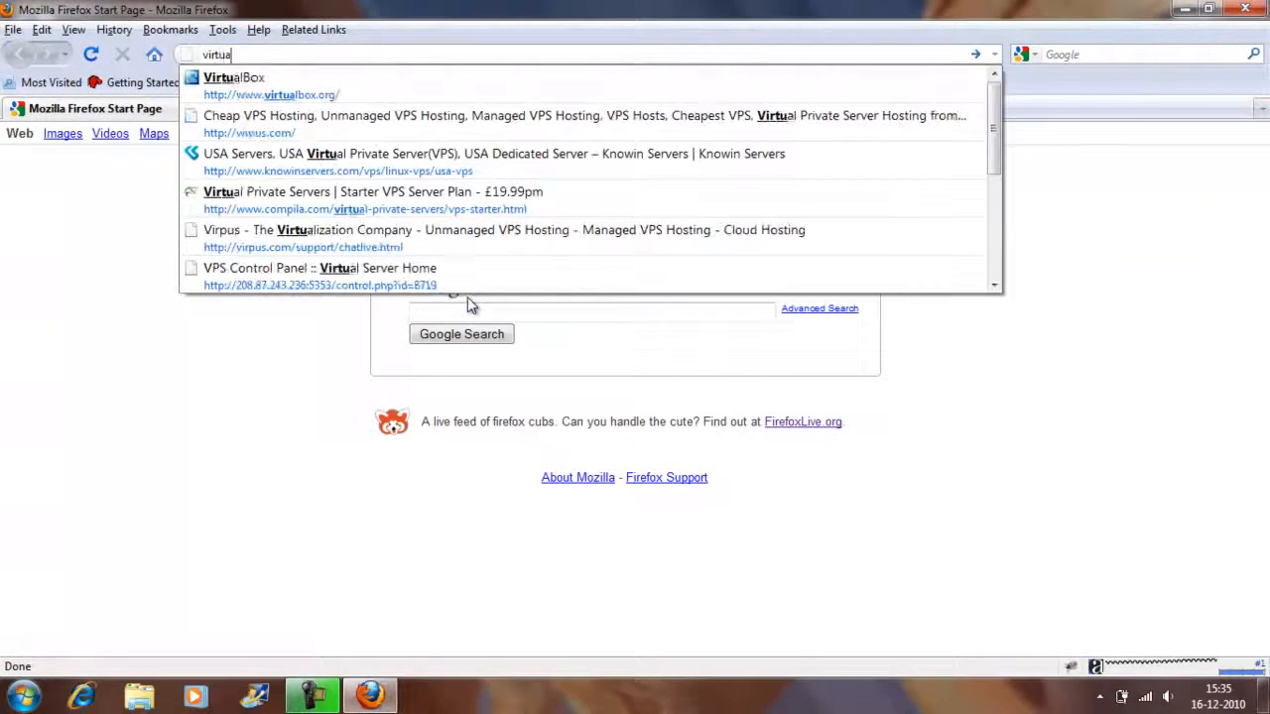
key("Down")
key("Return")
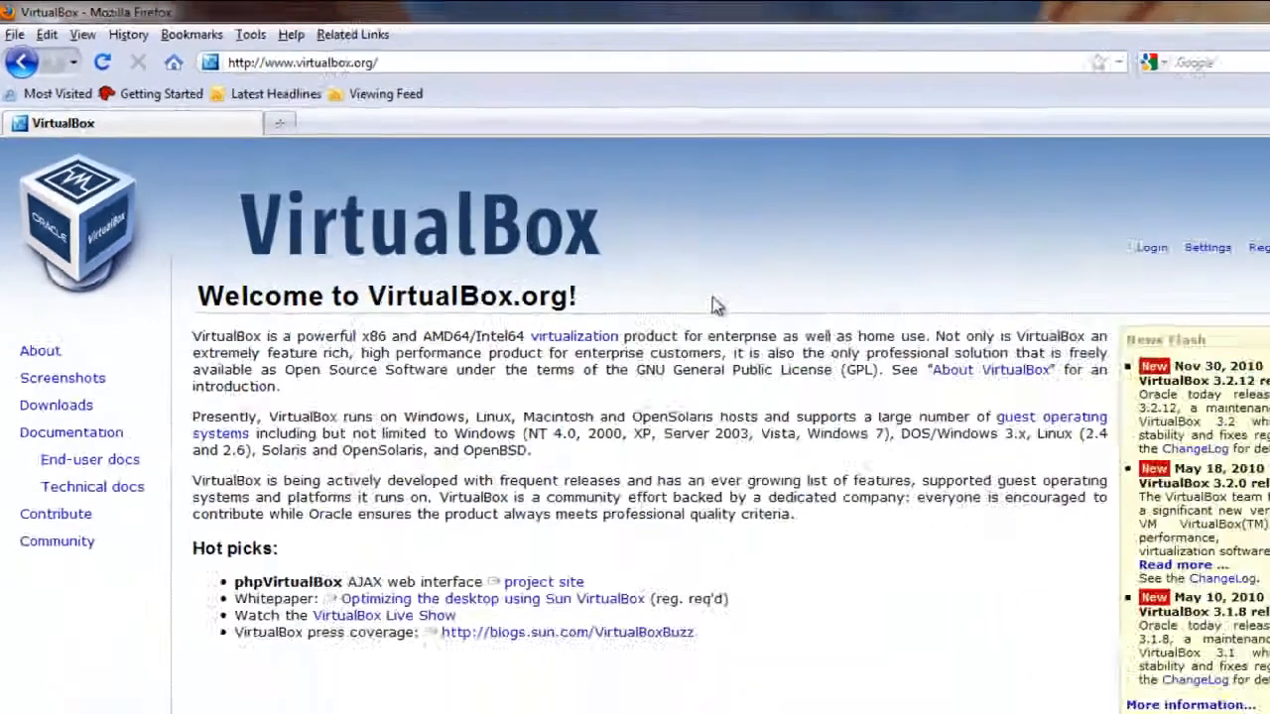
left_click_drag(714, 300, 745, 595)
left_click(745, 595)
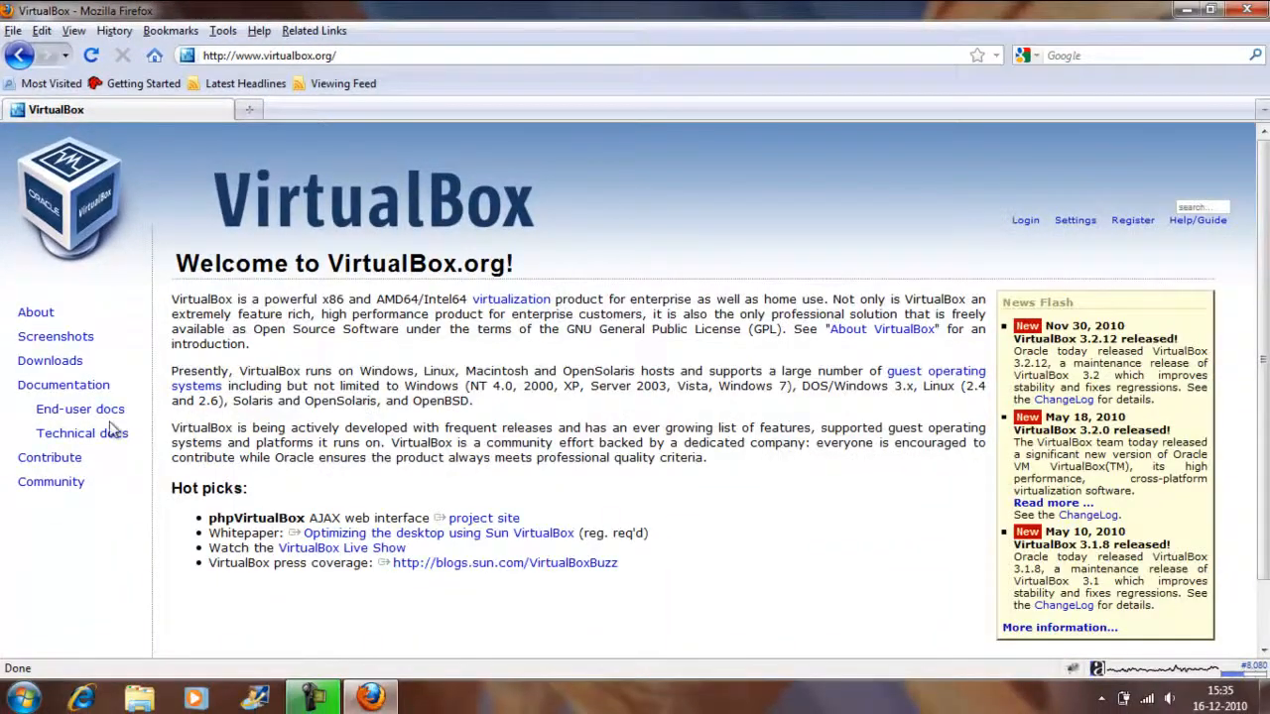
View the VirtualBox 3.2.12 binaries on the site's Downloads page and close the browser.
double_click(73, 387)
double_click(61, 361)
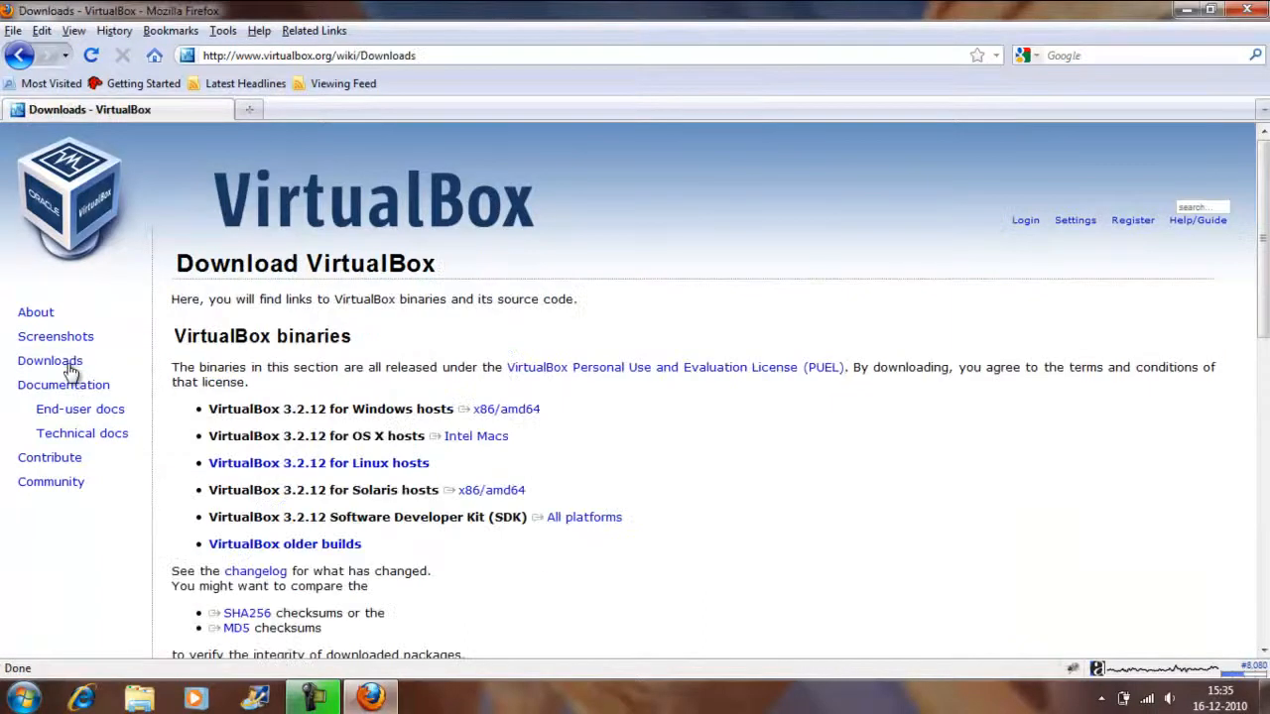
double_click(55, 341)
left_click_drag(595, 367, 701, 601)
left_click(700, 602)
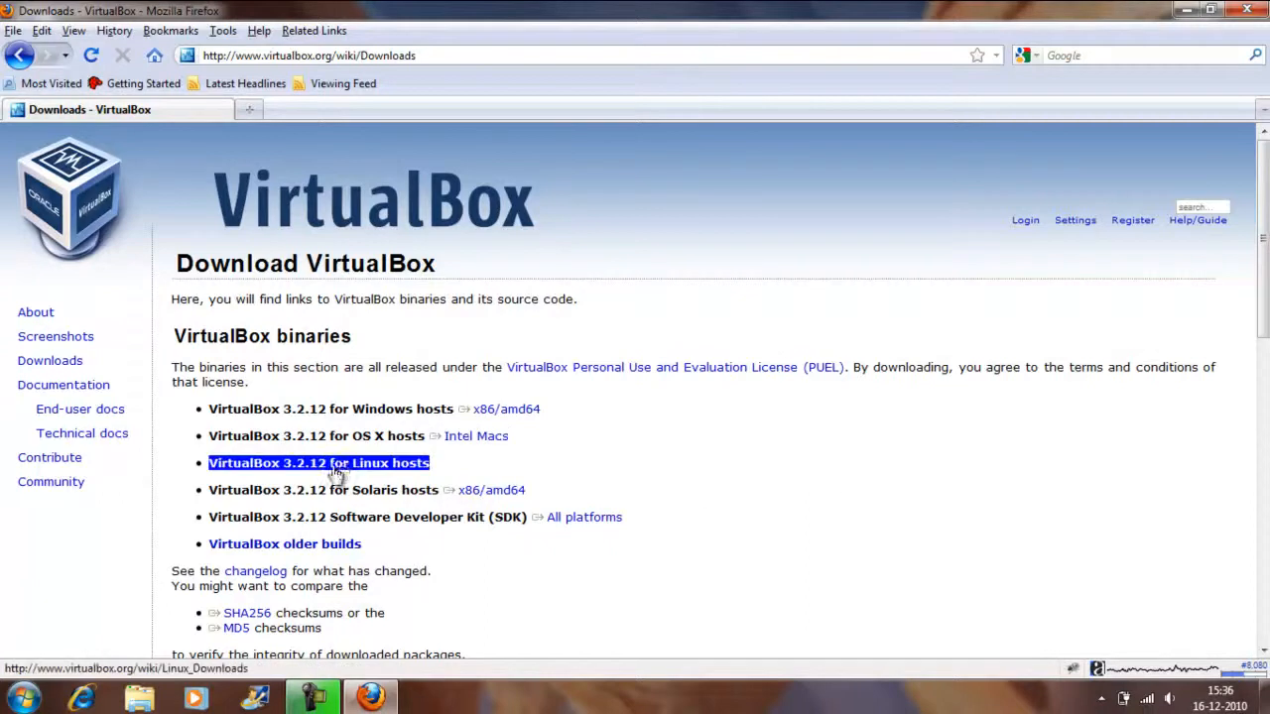
left_click(1247, 10)
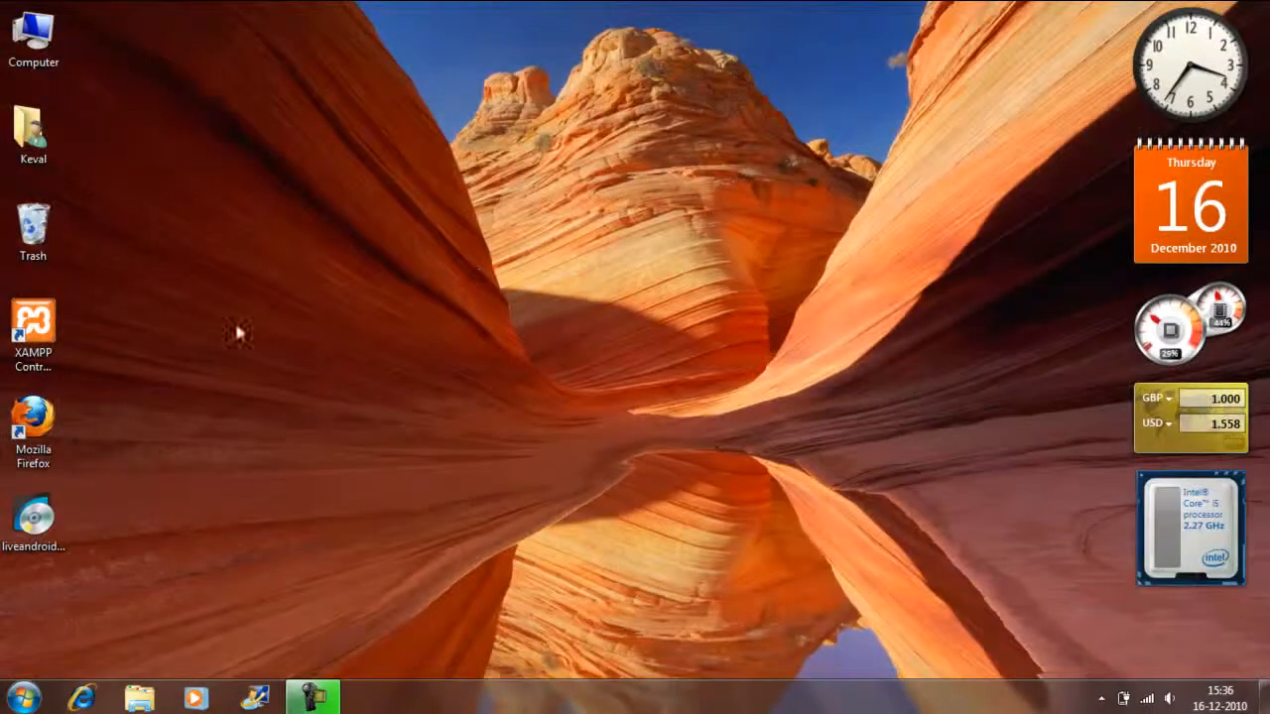
Reopen Firefox and load the live-android project page at code.google.com/p/live-android/.
left_click(33, 427)
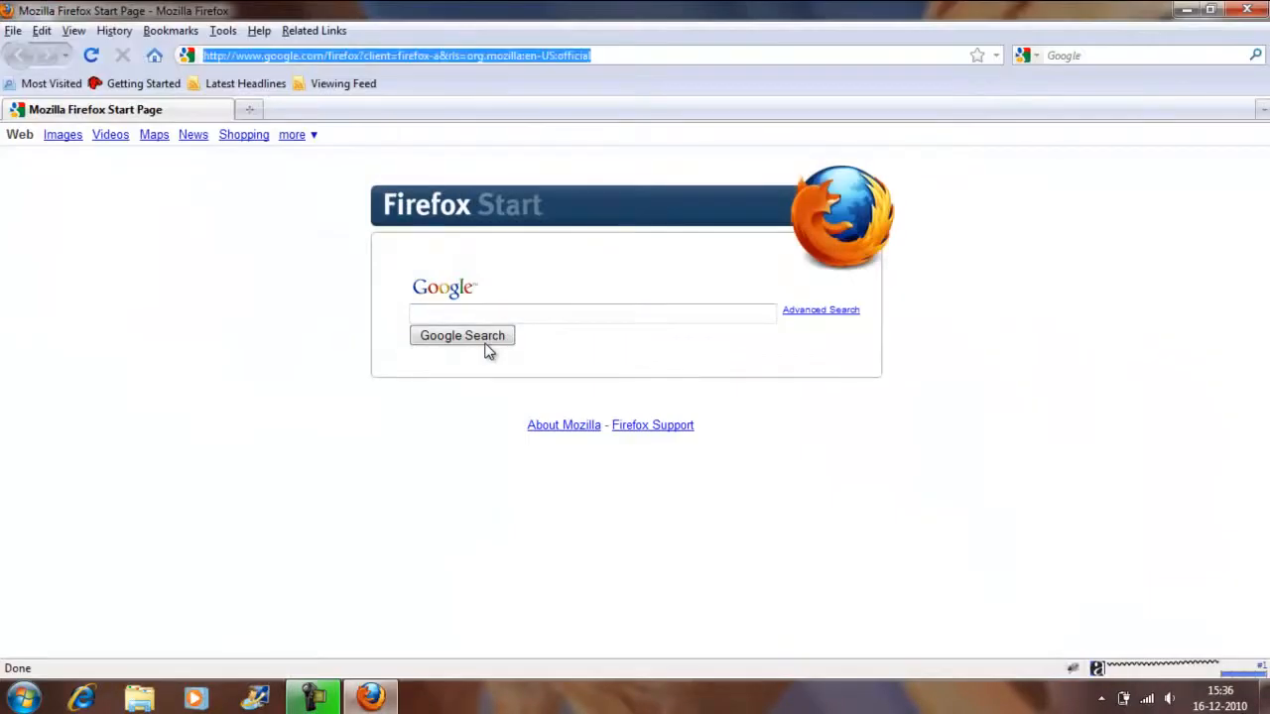
type("code.")
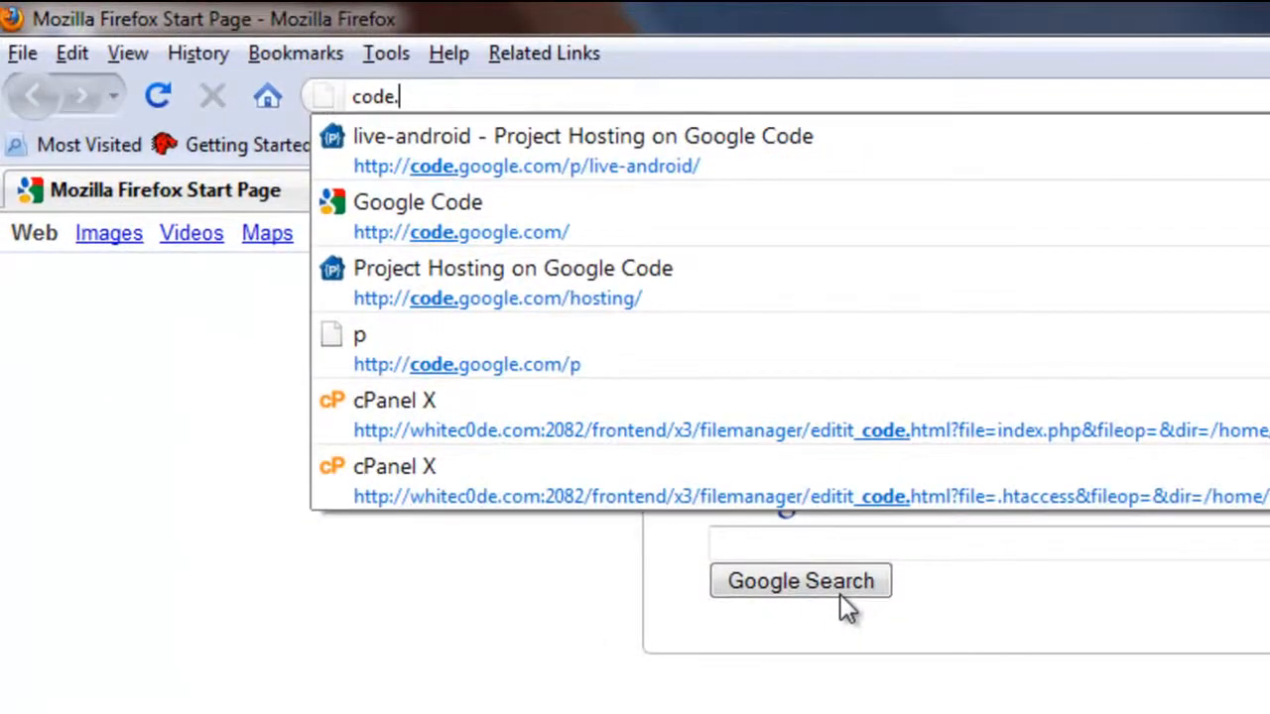
key("Down")
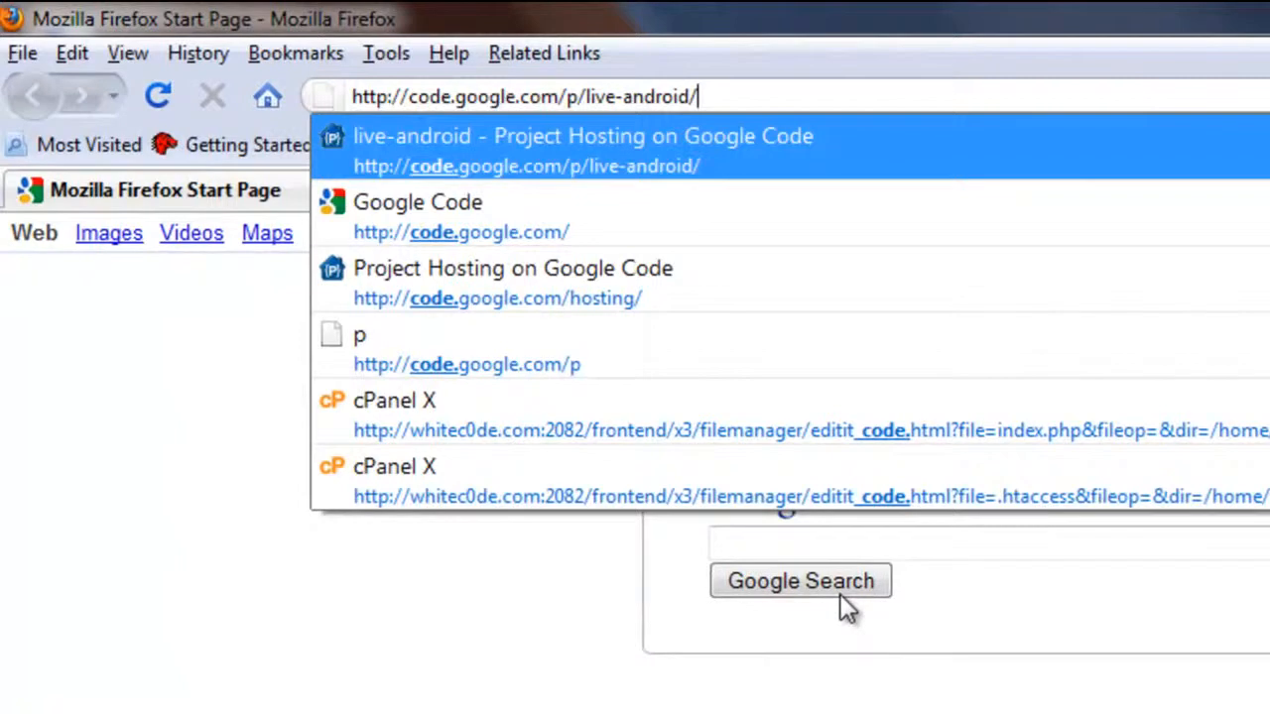
key("Return")
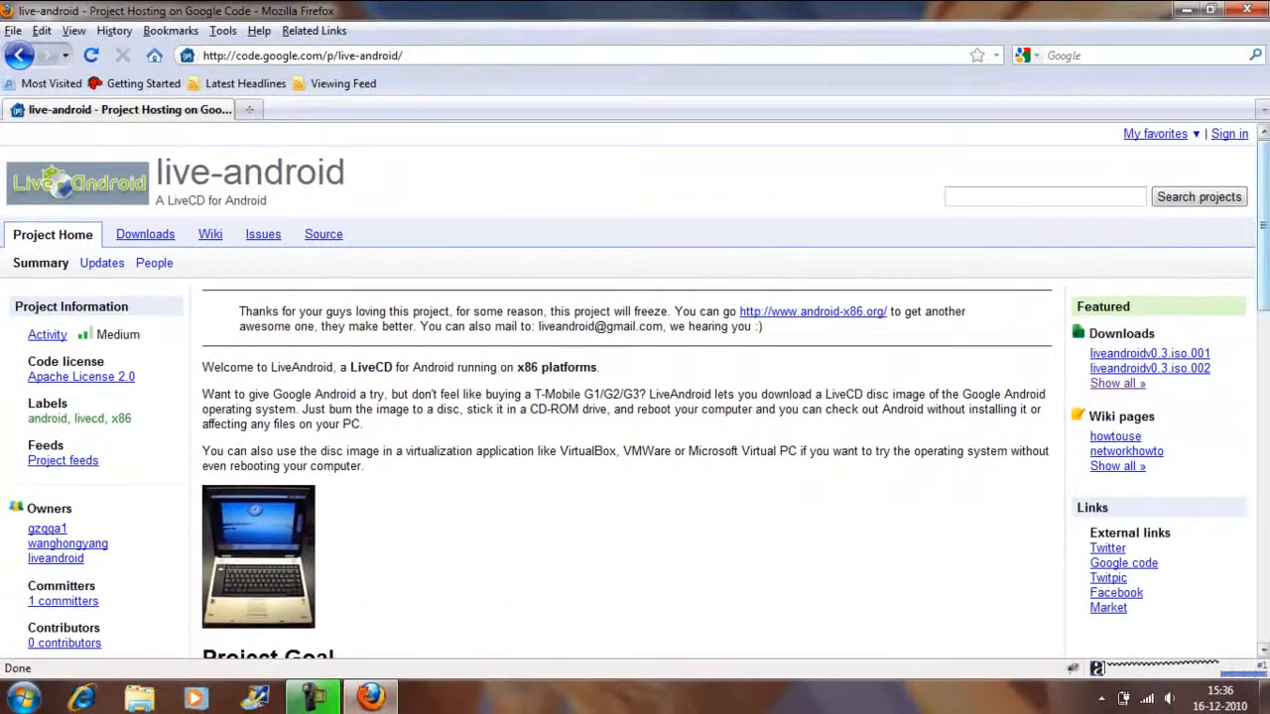
Open the live-android downloads list linked under Version 0.2 in the Project Status section.
scroll(635, 397, "down", 4)
scroll(635, 397, "up", 2)
scroll(1111, 397, "down", 7)
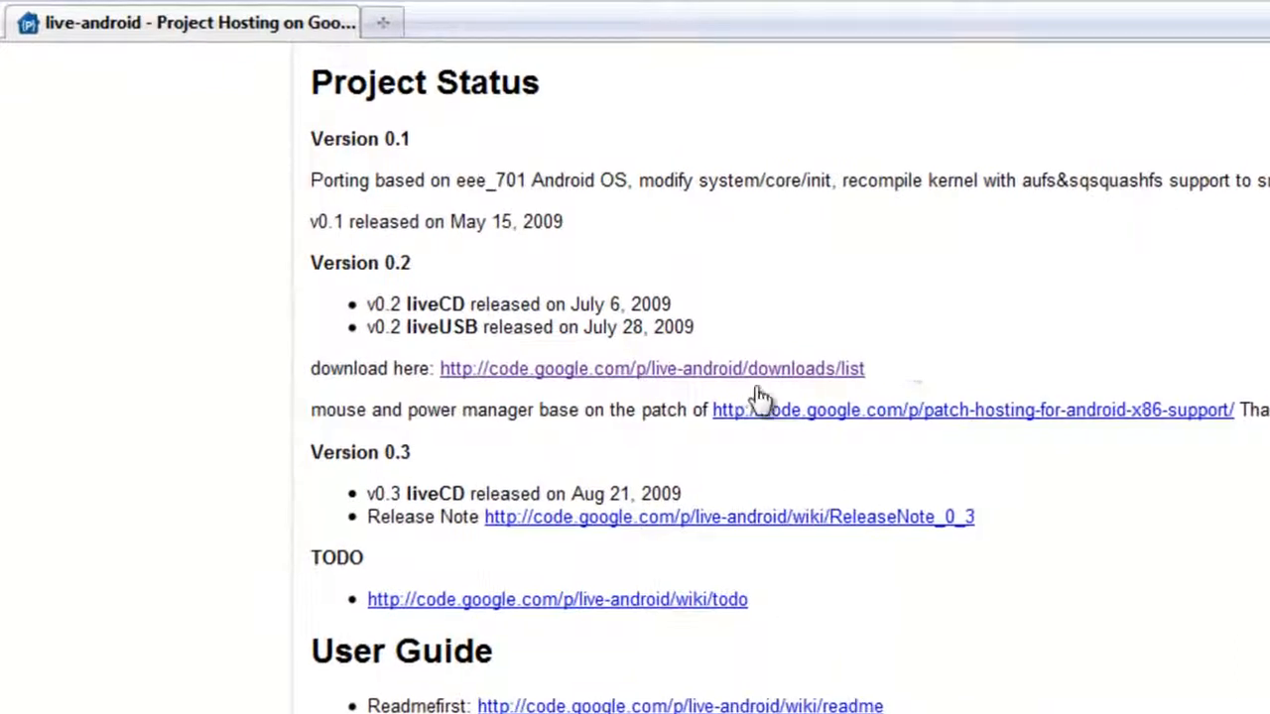
left_click(776, 372)
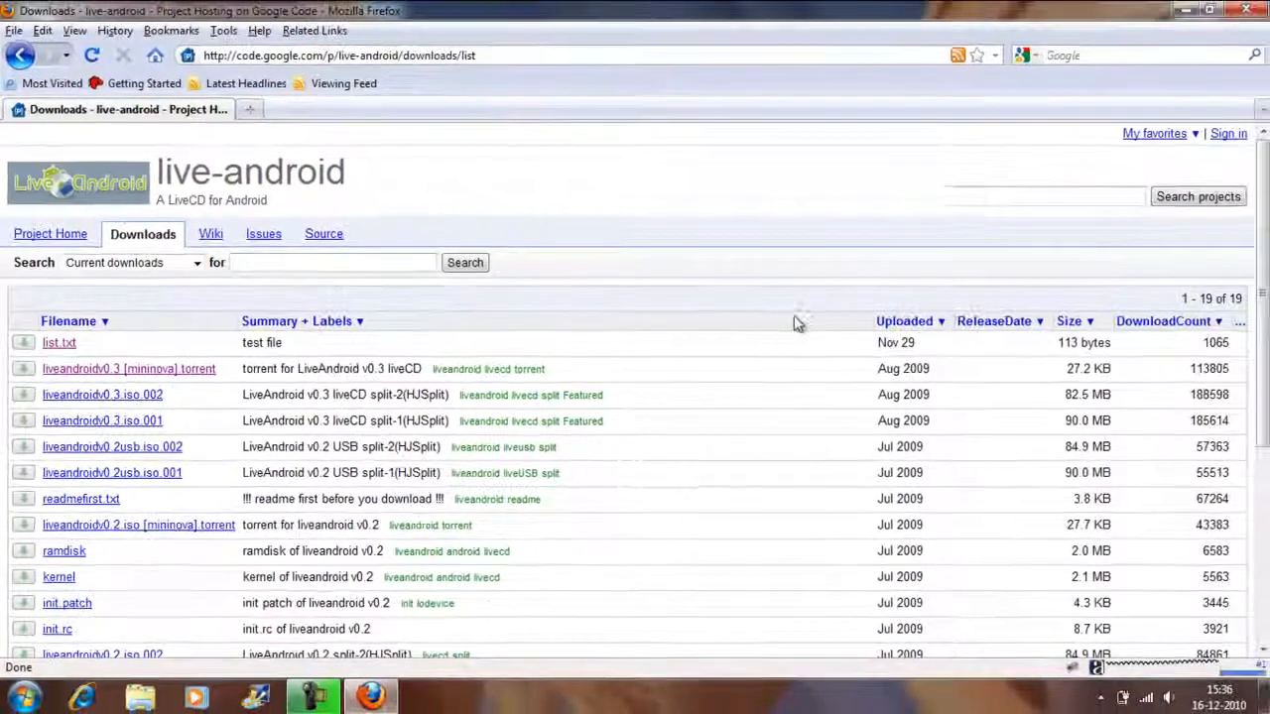
Look through the available LiveAndroid ISO and torrent files in the downloads list, and close the browser.
scroll(1261, 297, "down", 1)
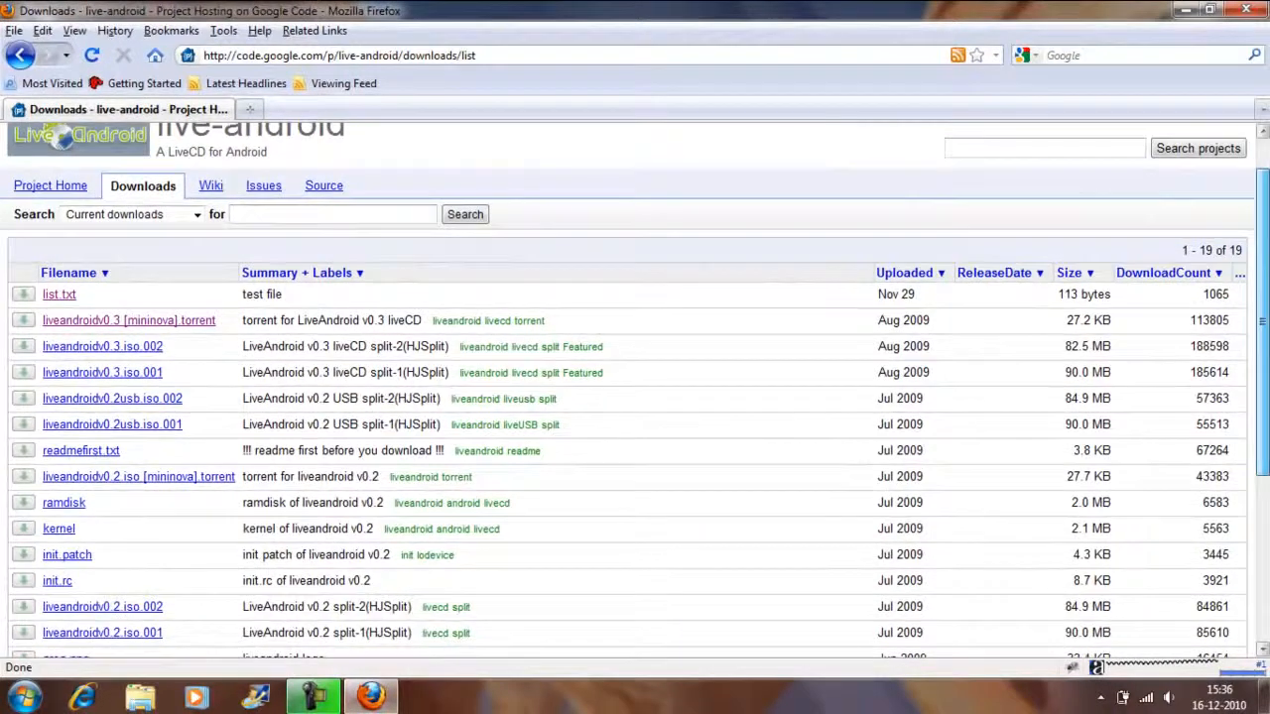
scroll(635, 397, "down", 1)
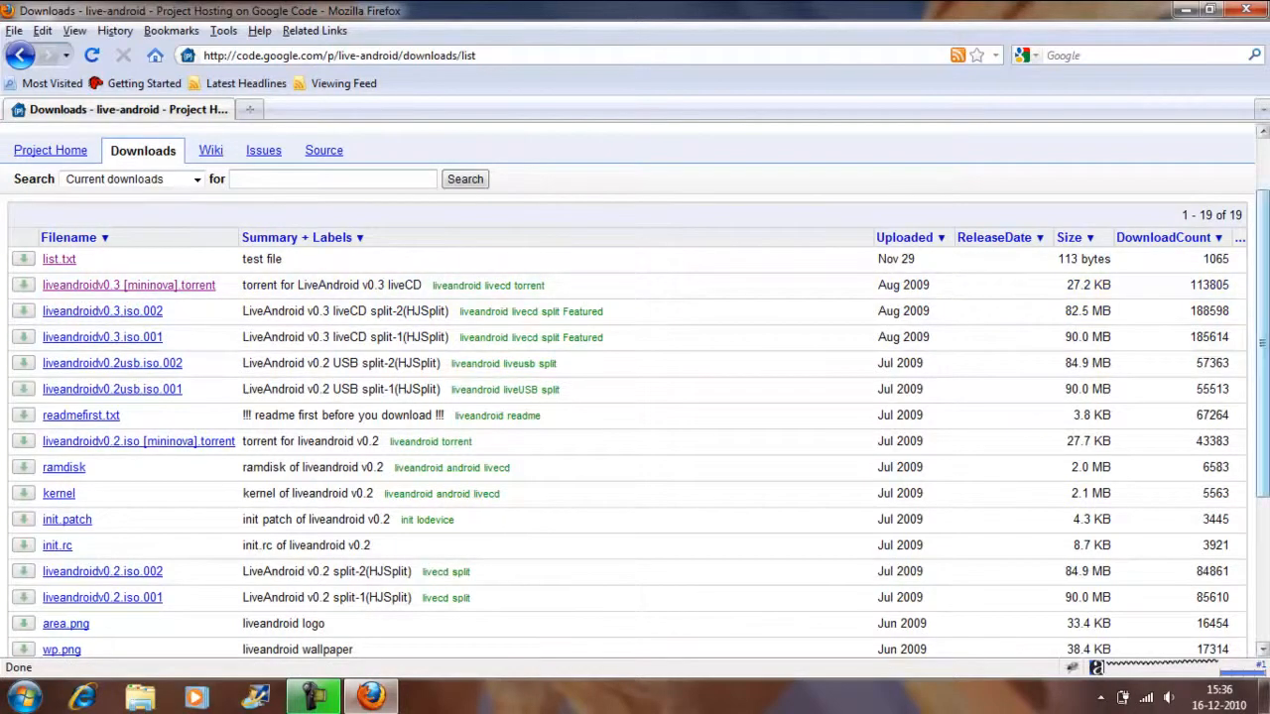
scroll(745, 233, "up", 2)
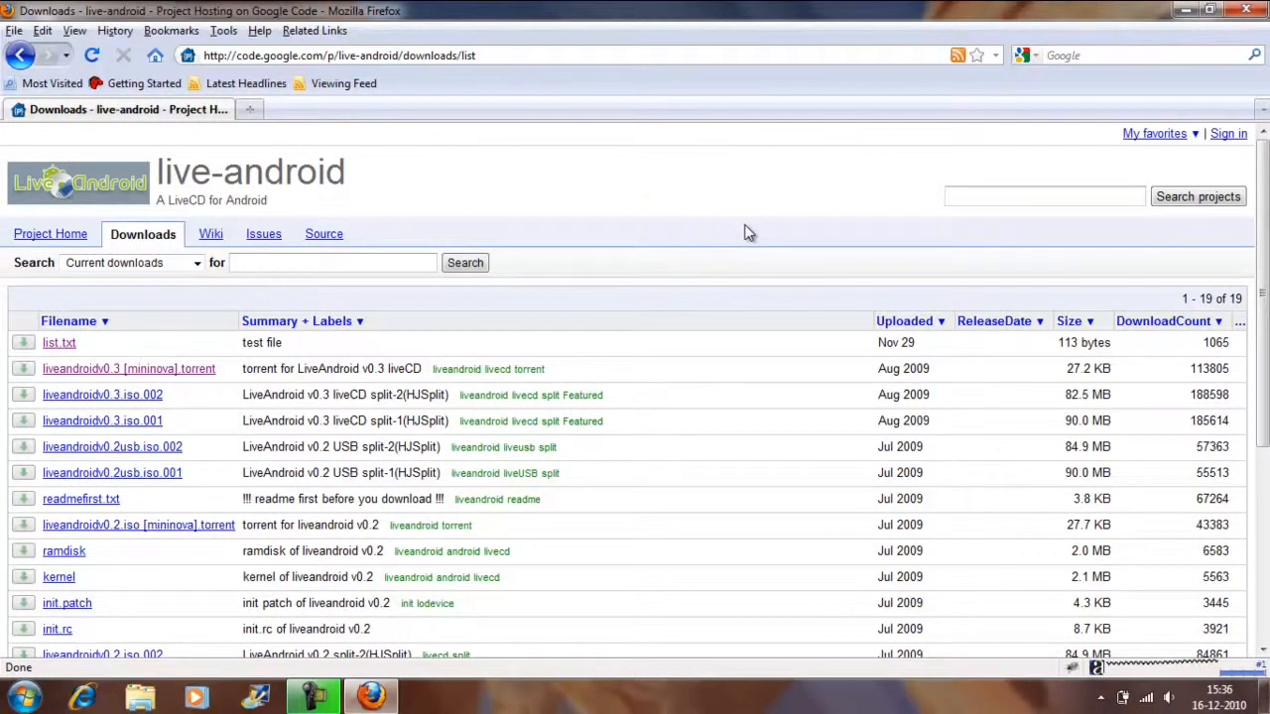
left_click(1246, 9)
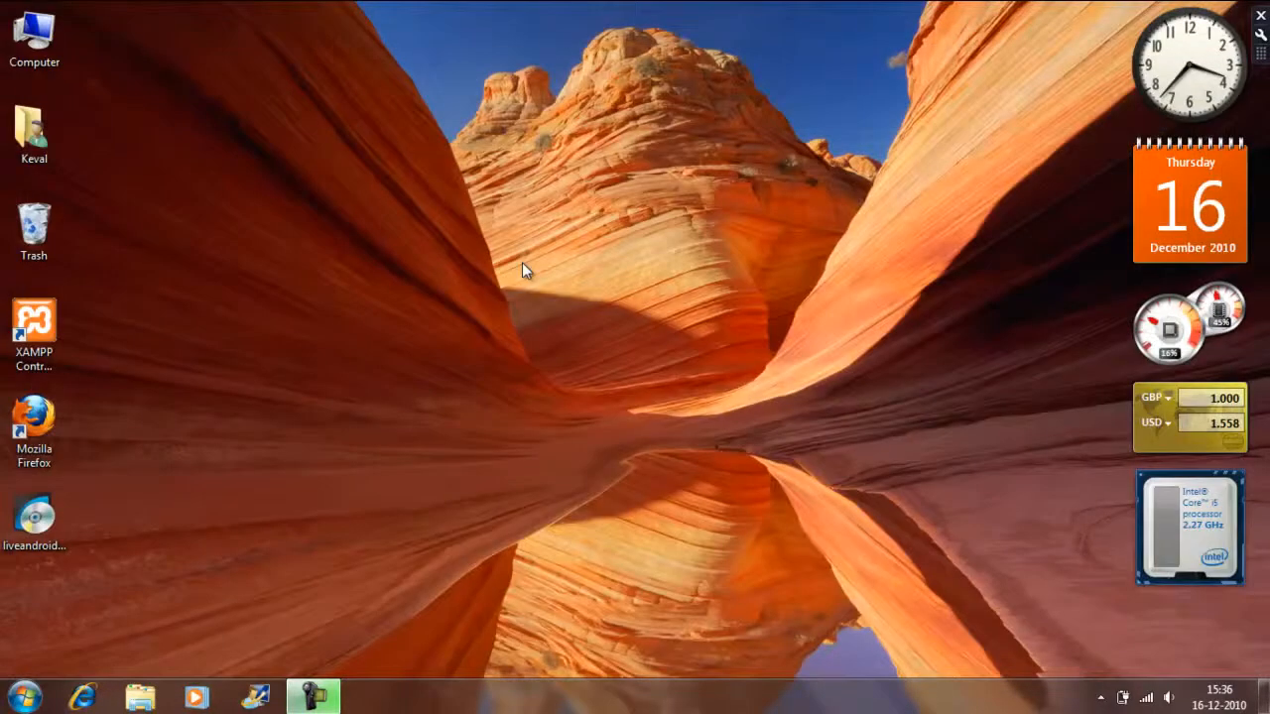
Check the full name of the liveandroid disc image on the desktop.
left_click(35, 518)
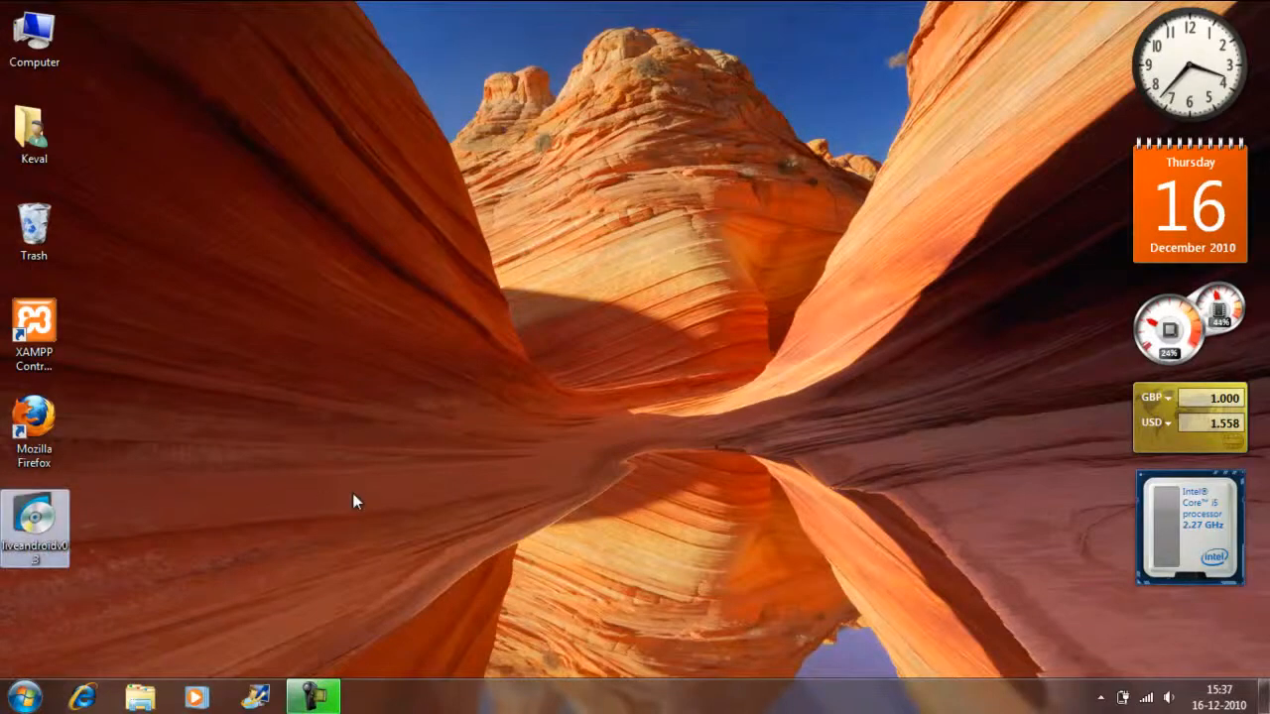
left_click(242, 545)
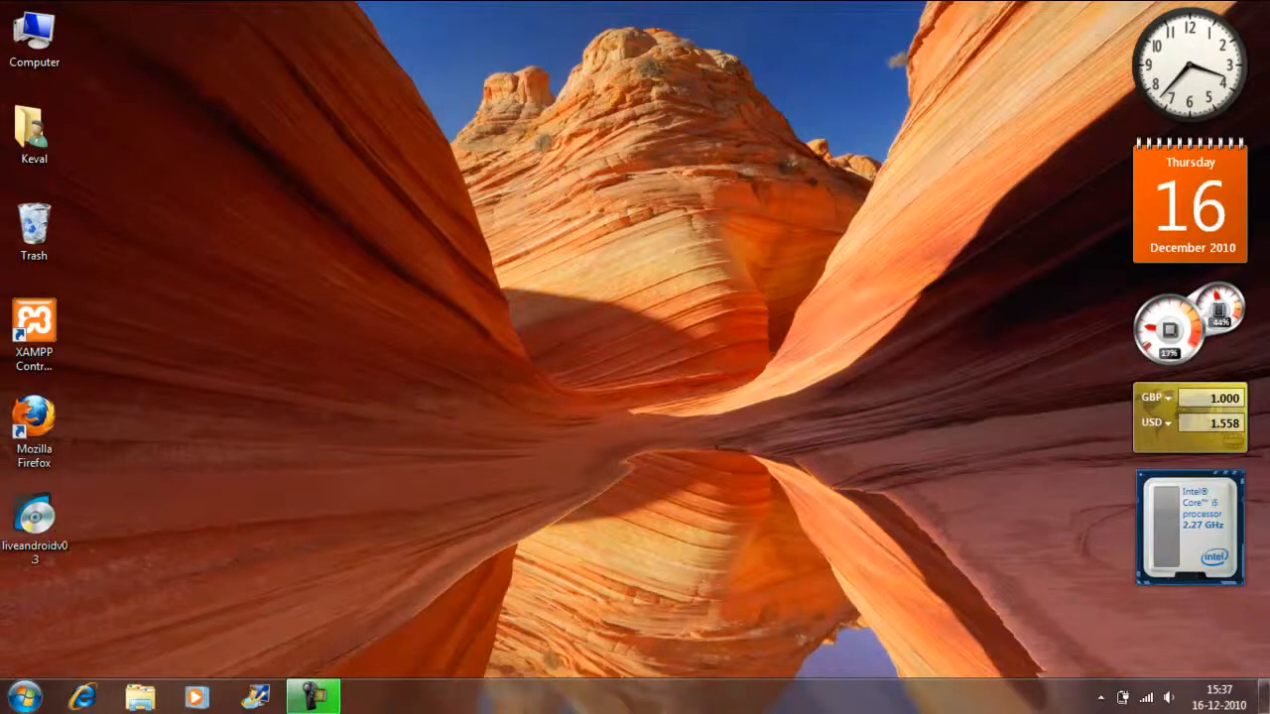
Launch VirtualBox and start creating a new virtual machine, continuing to the VM name and OS type page.
left_click(23, 697)
type("virtual")
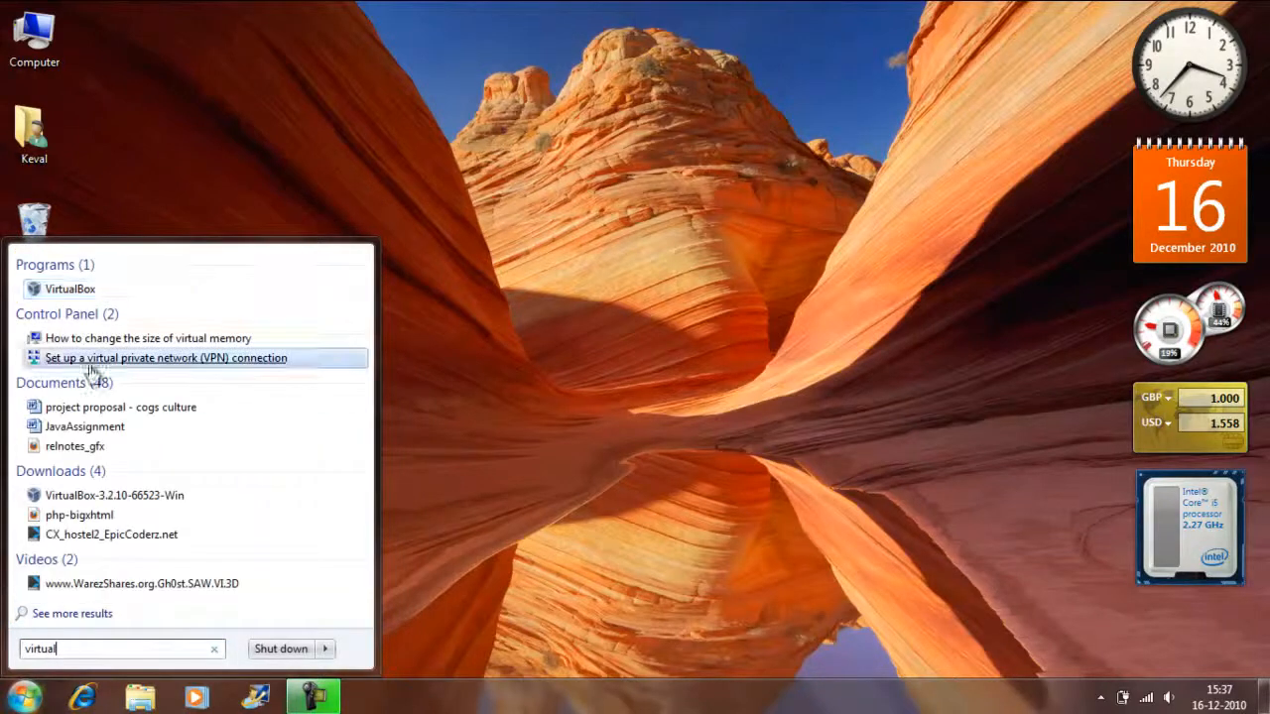
left_click(116, 291)
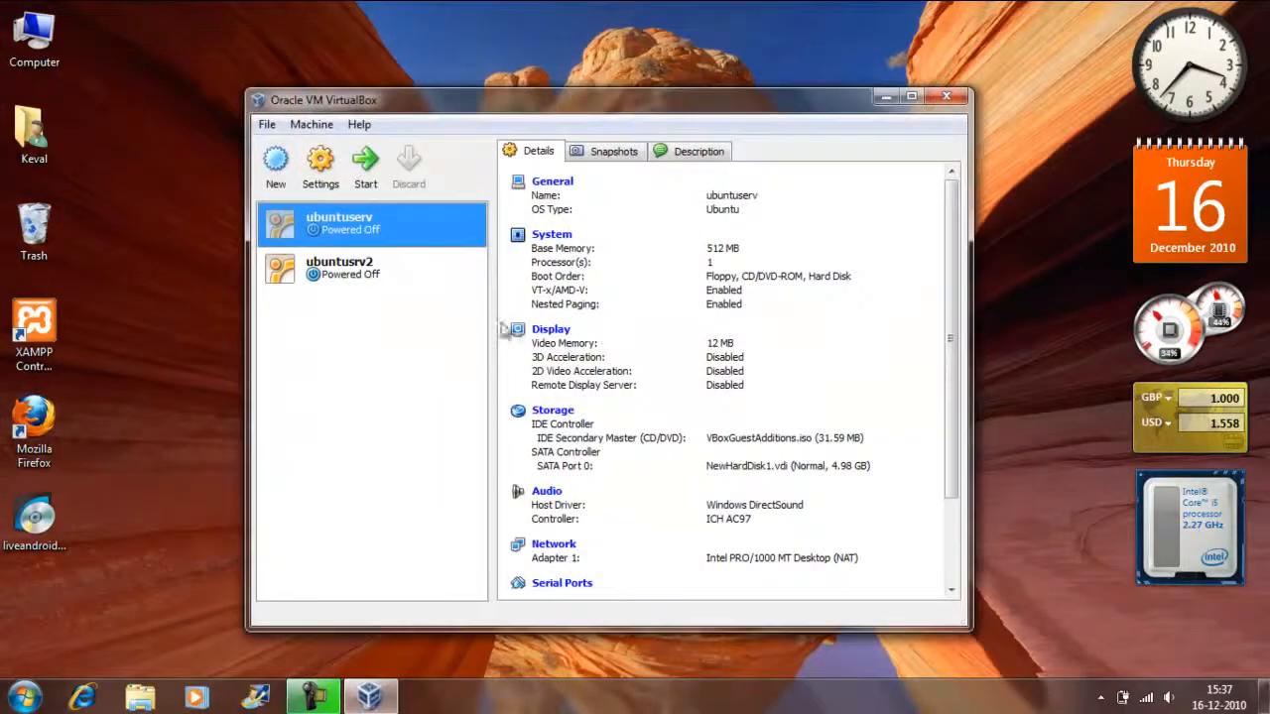
left_click(278, 172)
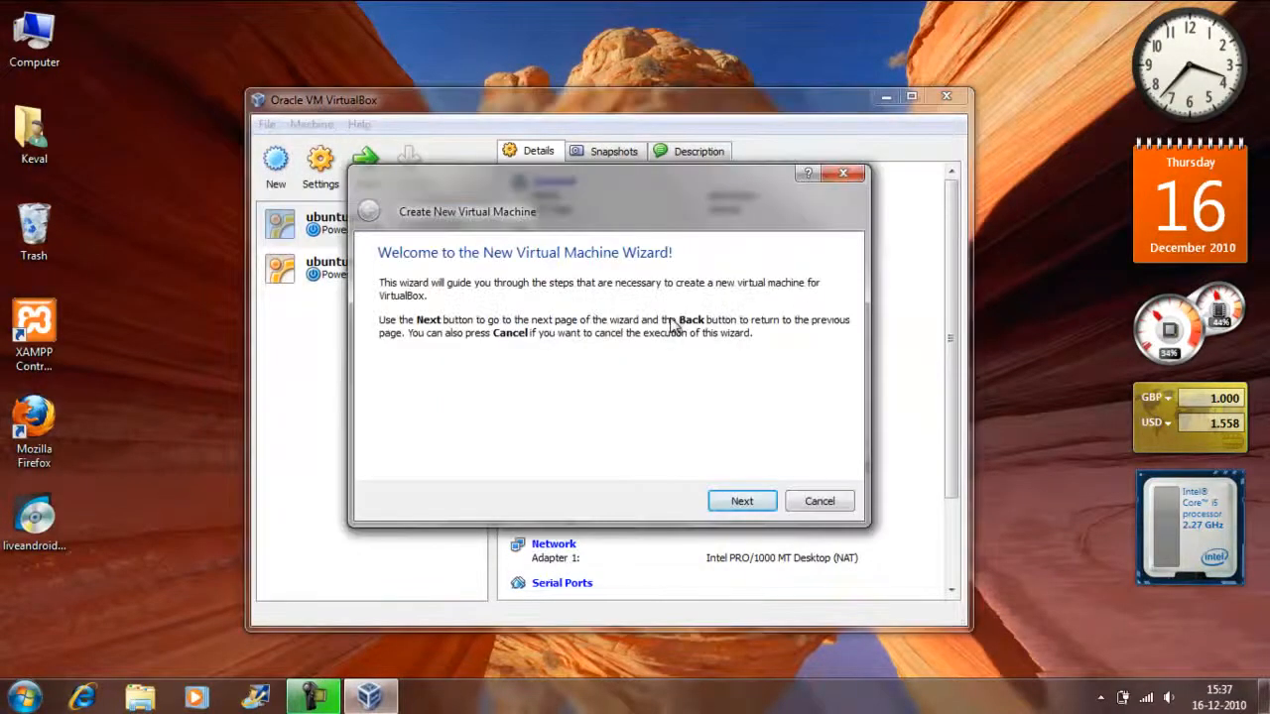
left_click(742, 501)
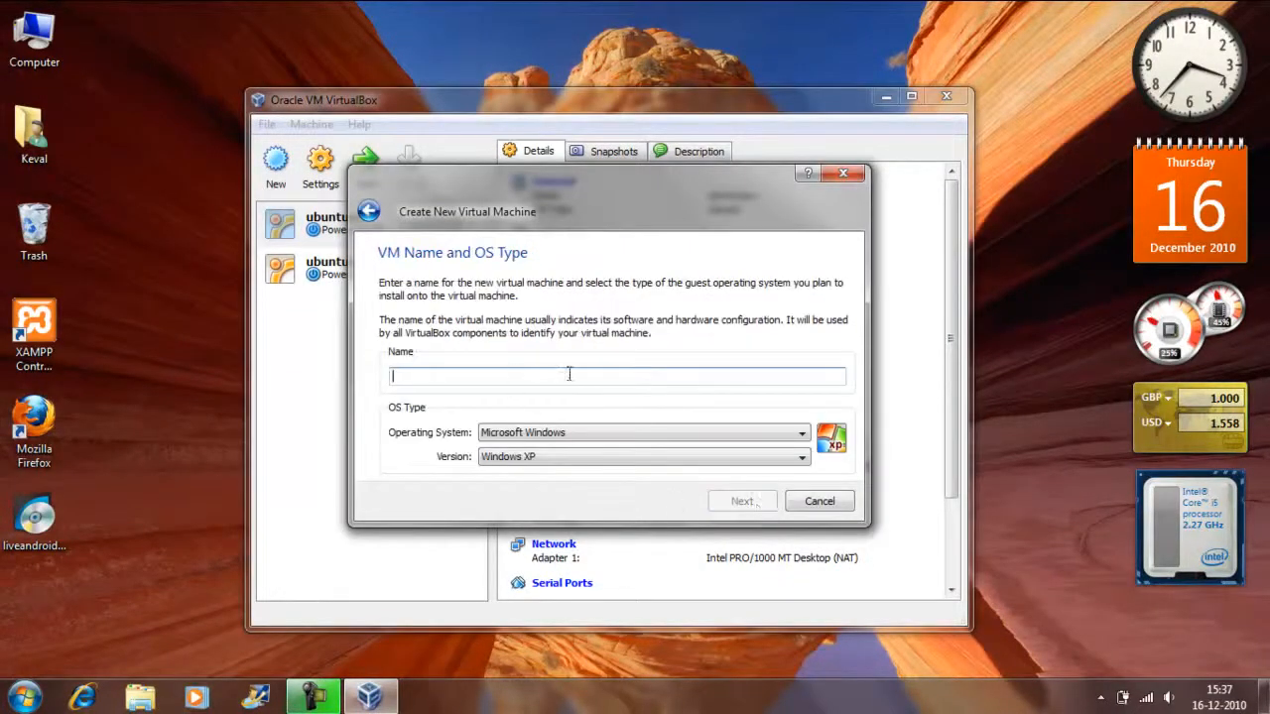
Name the virtual machine AndroidOS and set its operating system to Linux with version Other Linux.
type("Andr")
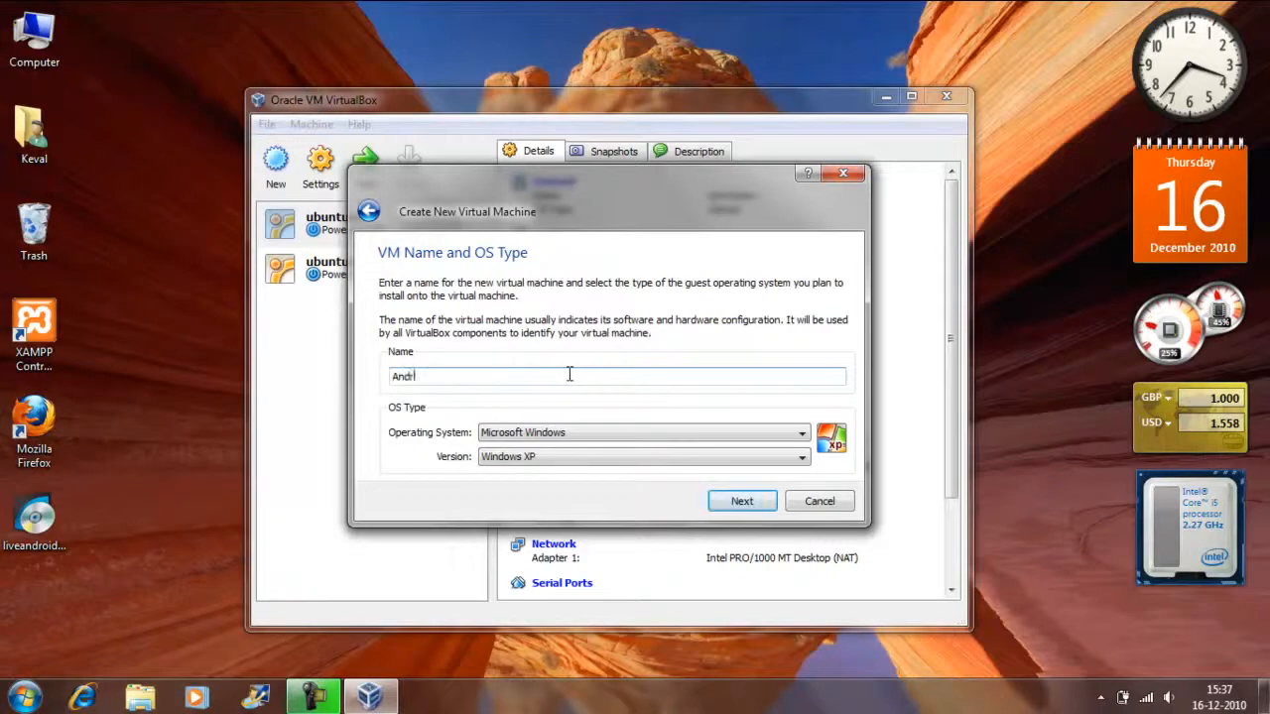
type("oidOS")
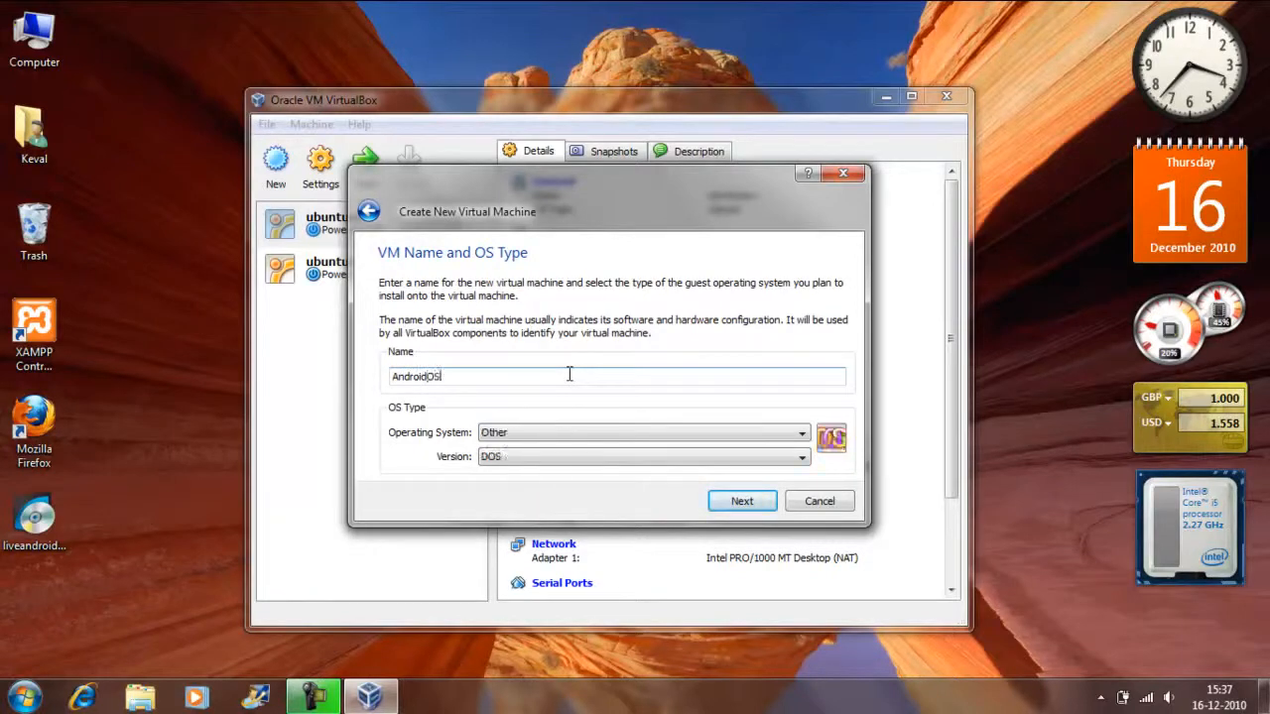
left_click(736, 437)
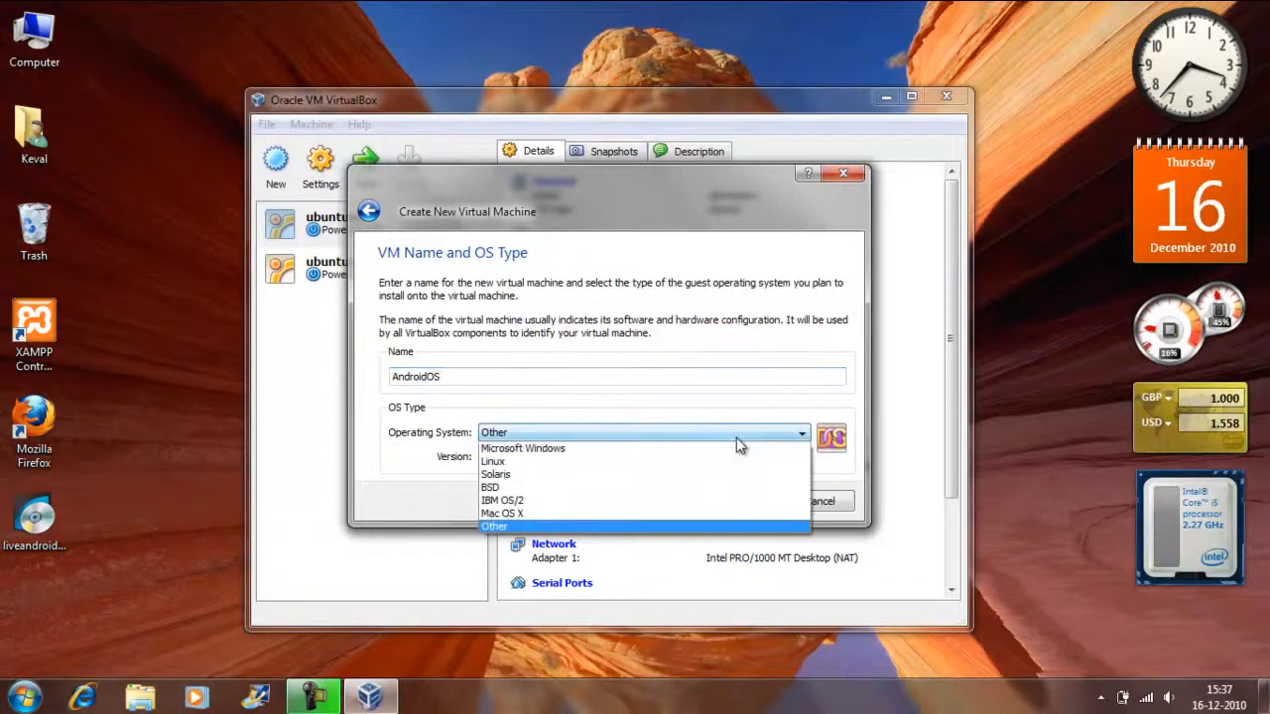
left_click(801, 463)
left_click(801, 459)
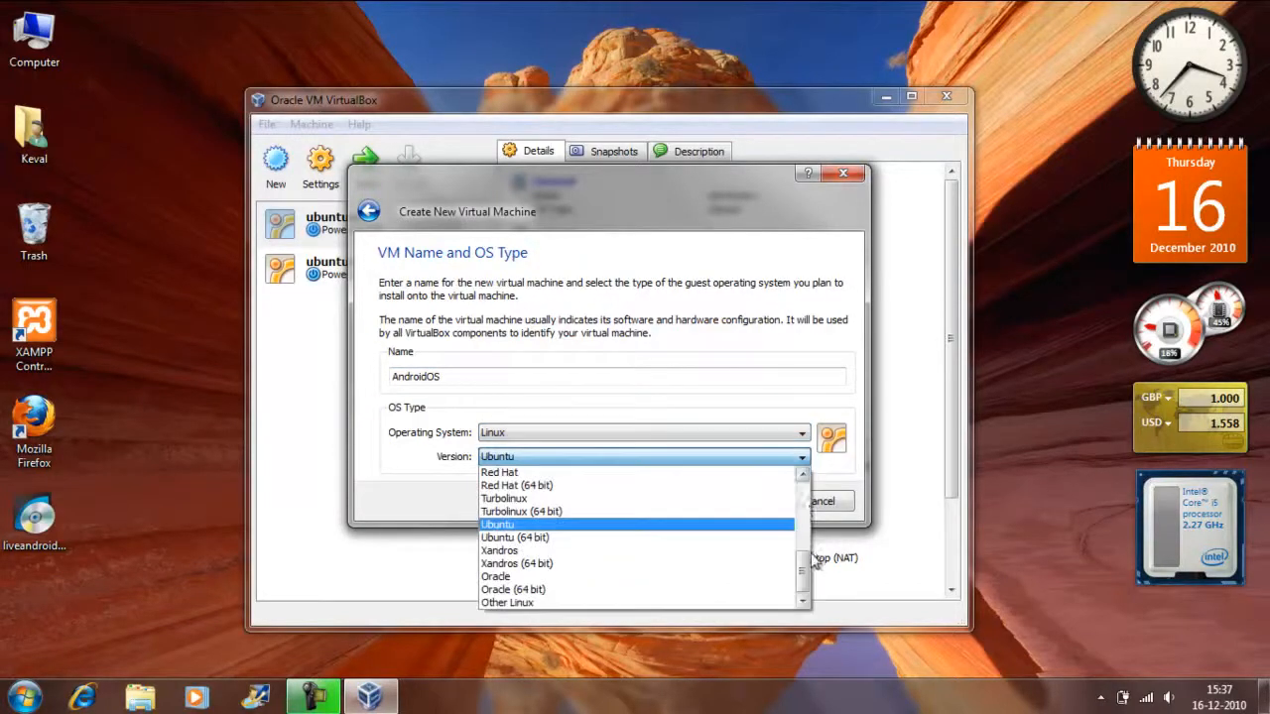
left_click(730, 603)
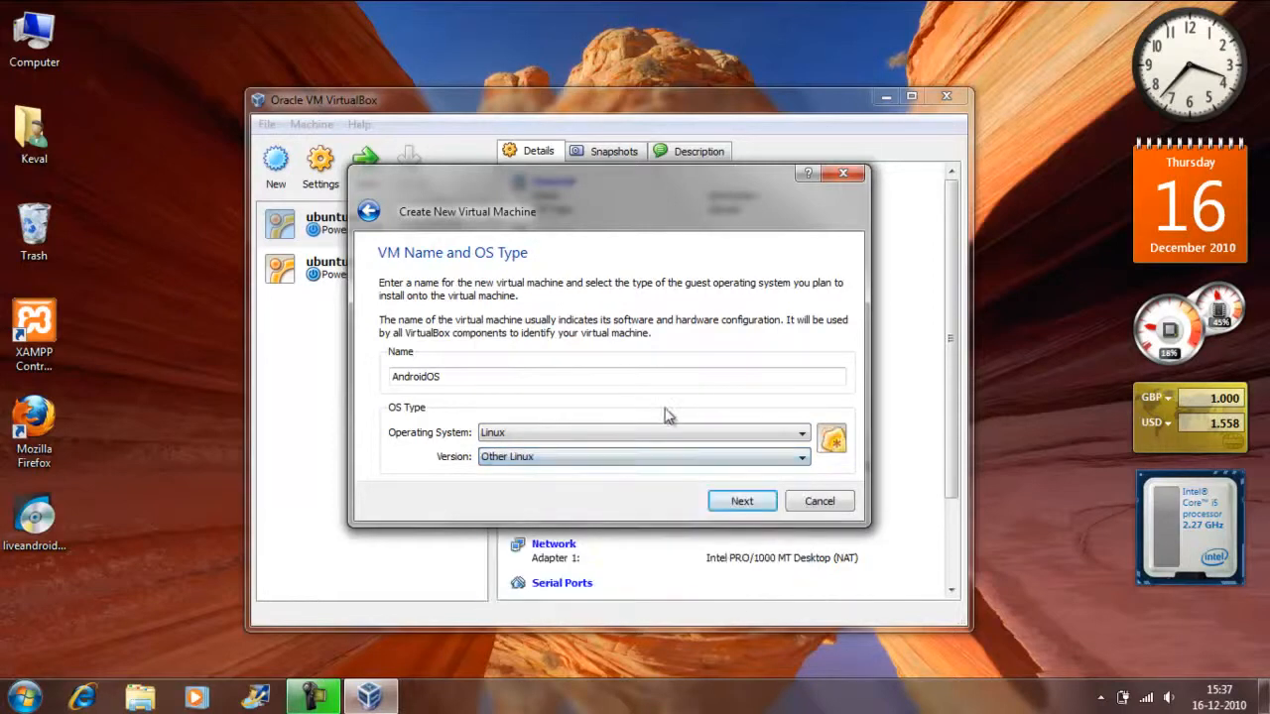
Accept the virtual machine's name and OS type, keep the base memory at 256 MB, and continue to the virtual hard disk page.
left_click(744, 502)
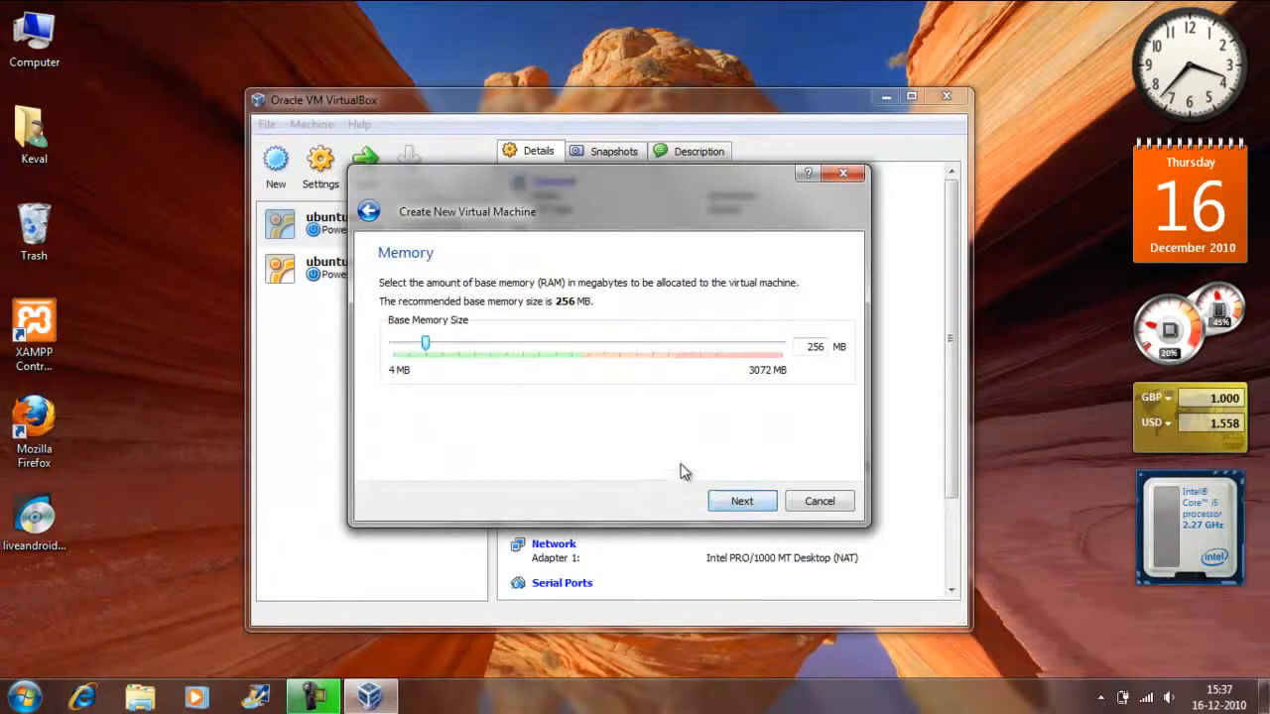
left_click(727, 502)
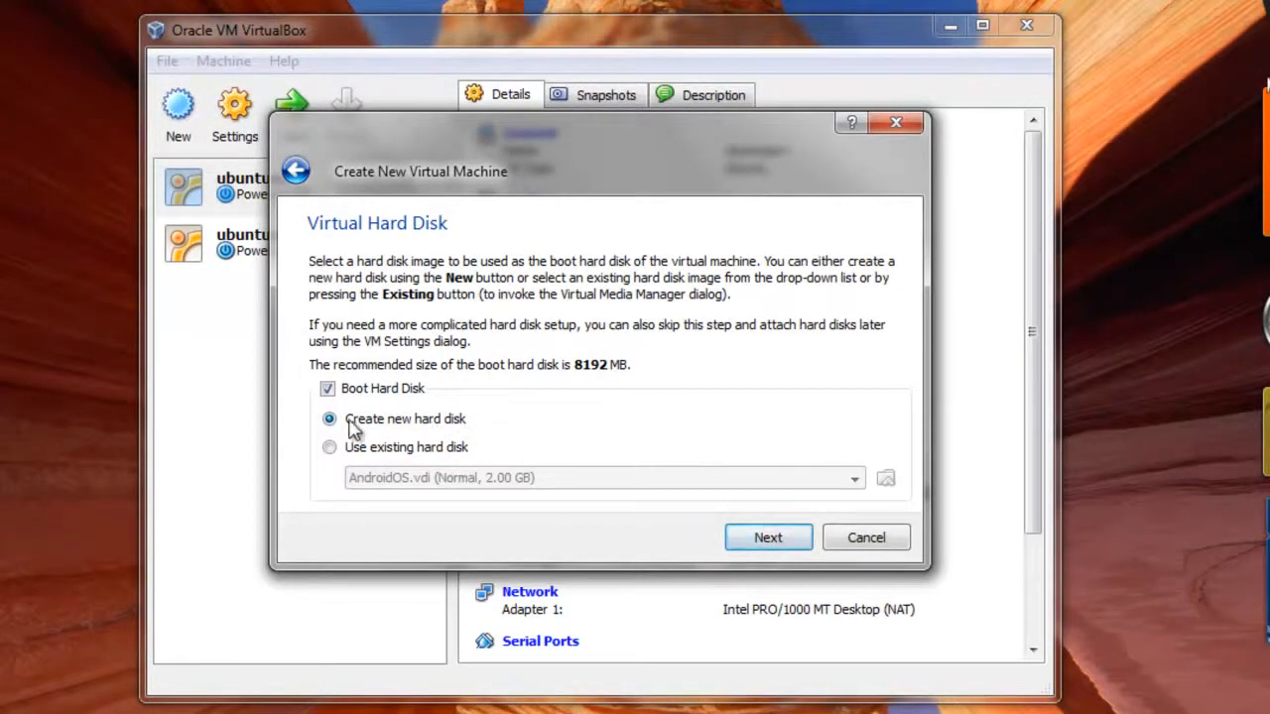
left_click(765, 542)
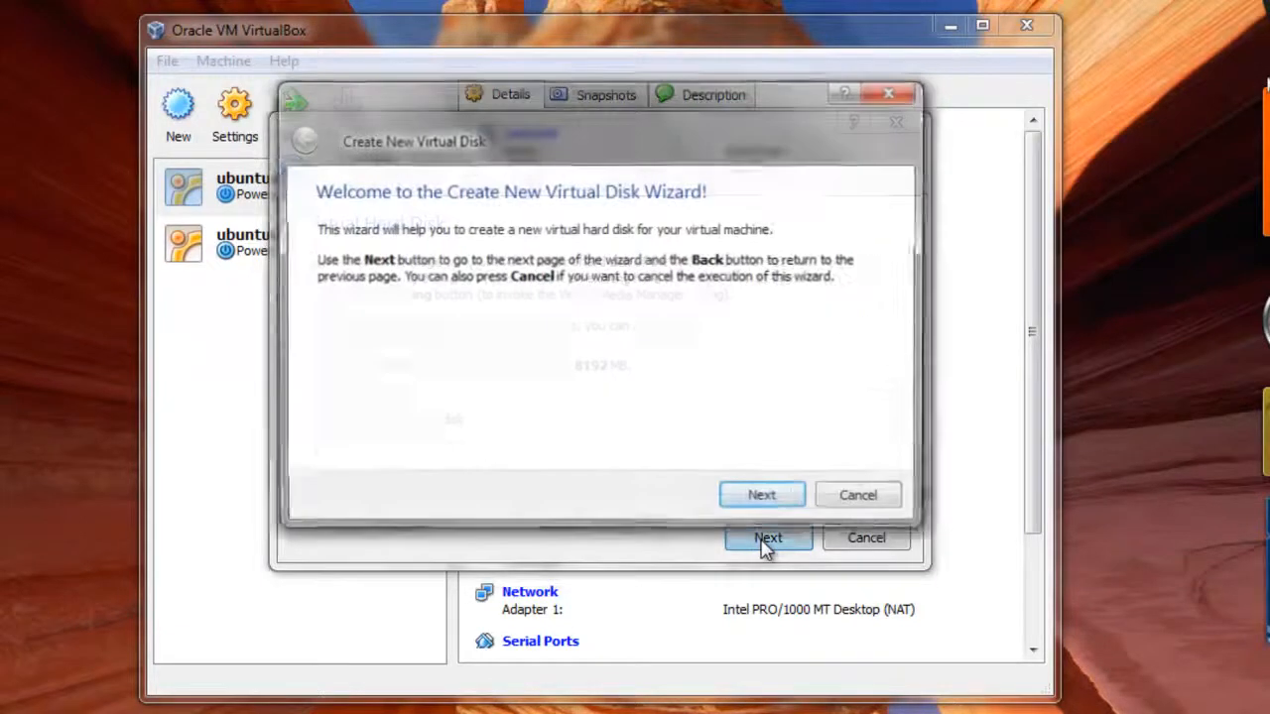
left_click(799, 506)
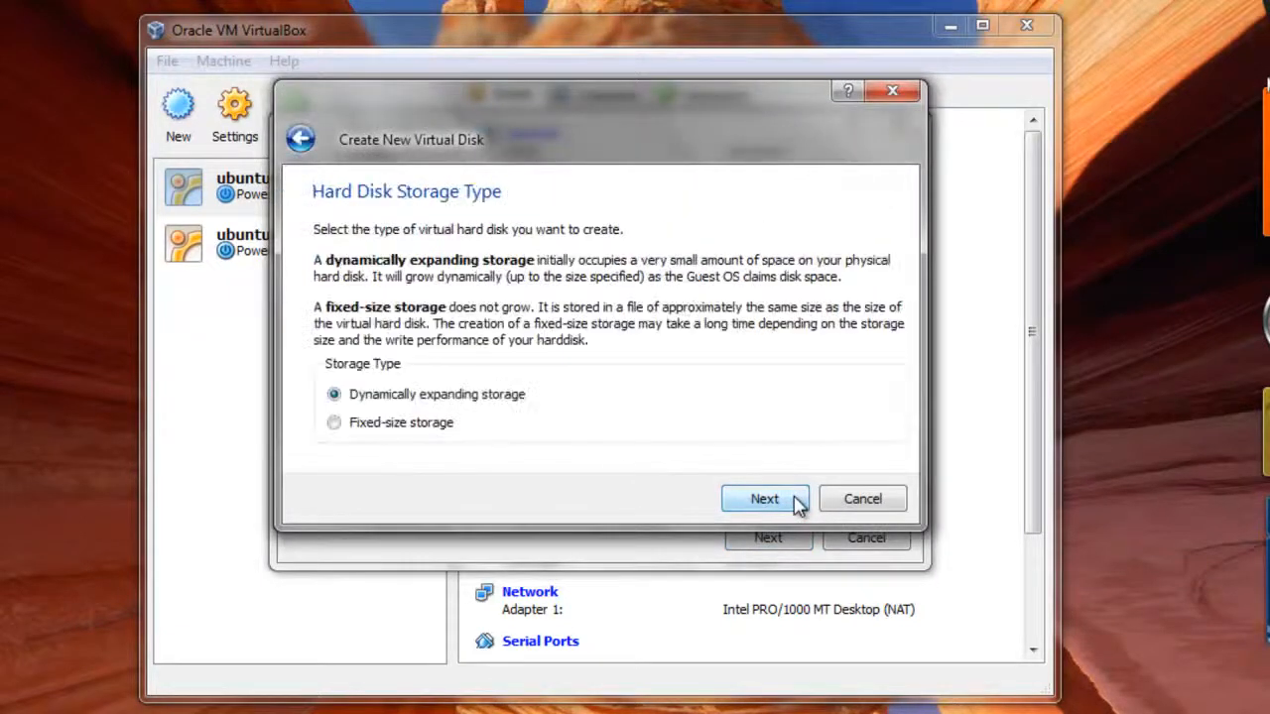
left_click(439, 425)
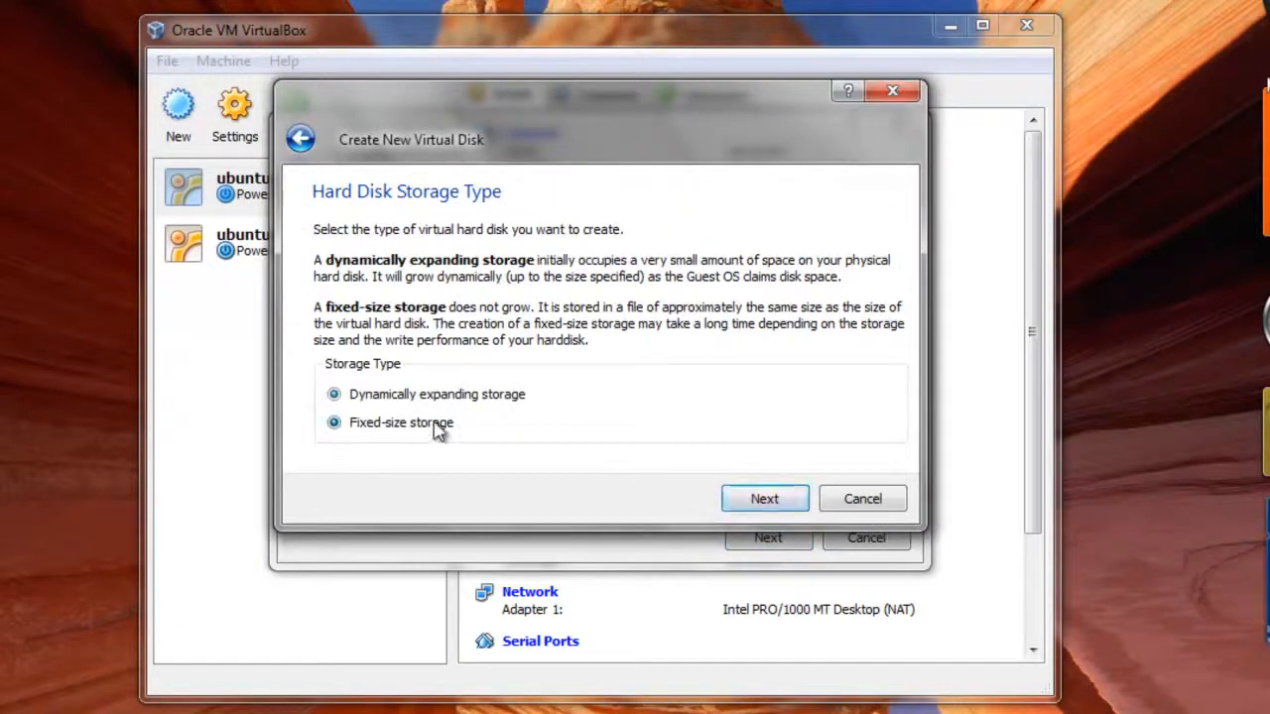
left_click(768, 508)
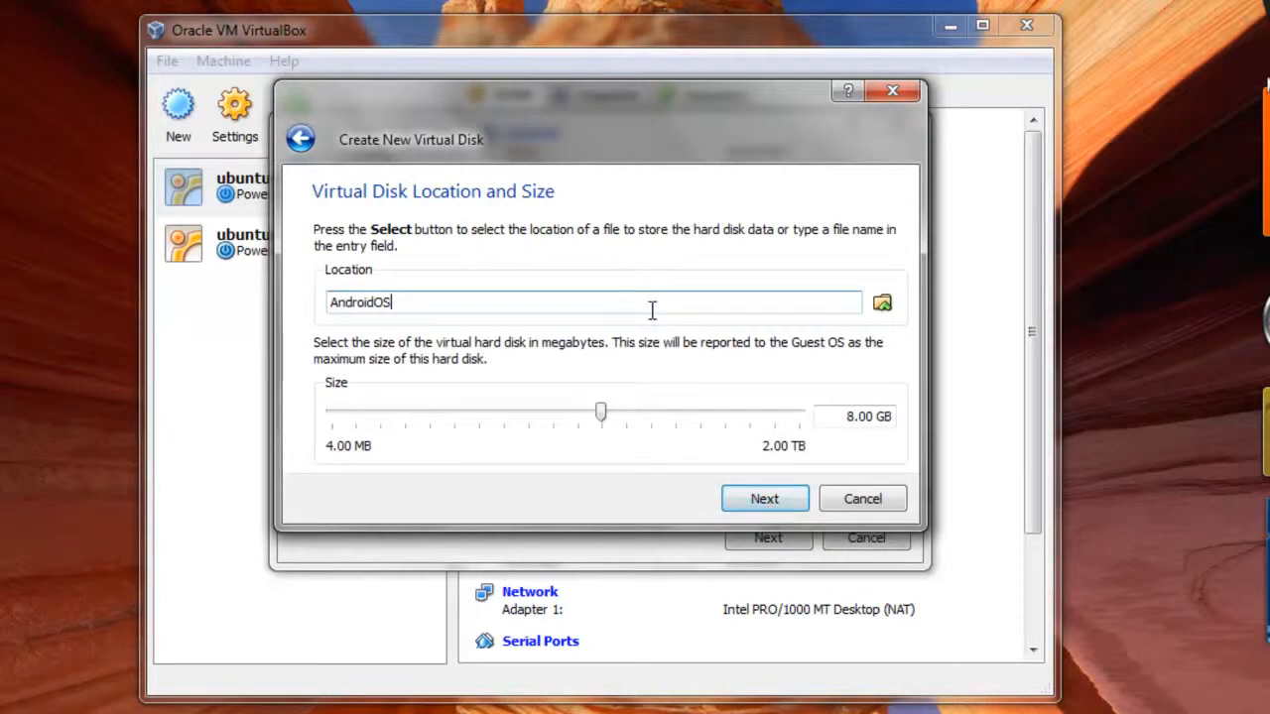
left_click(849, 416)
type("2")
left_click(789, 500)
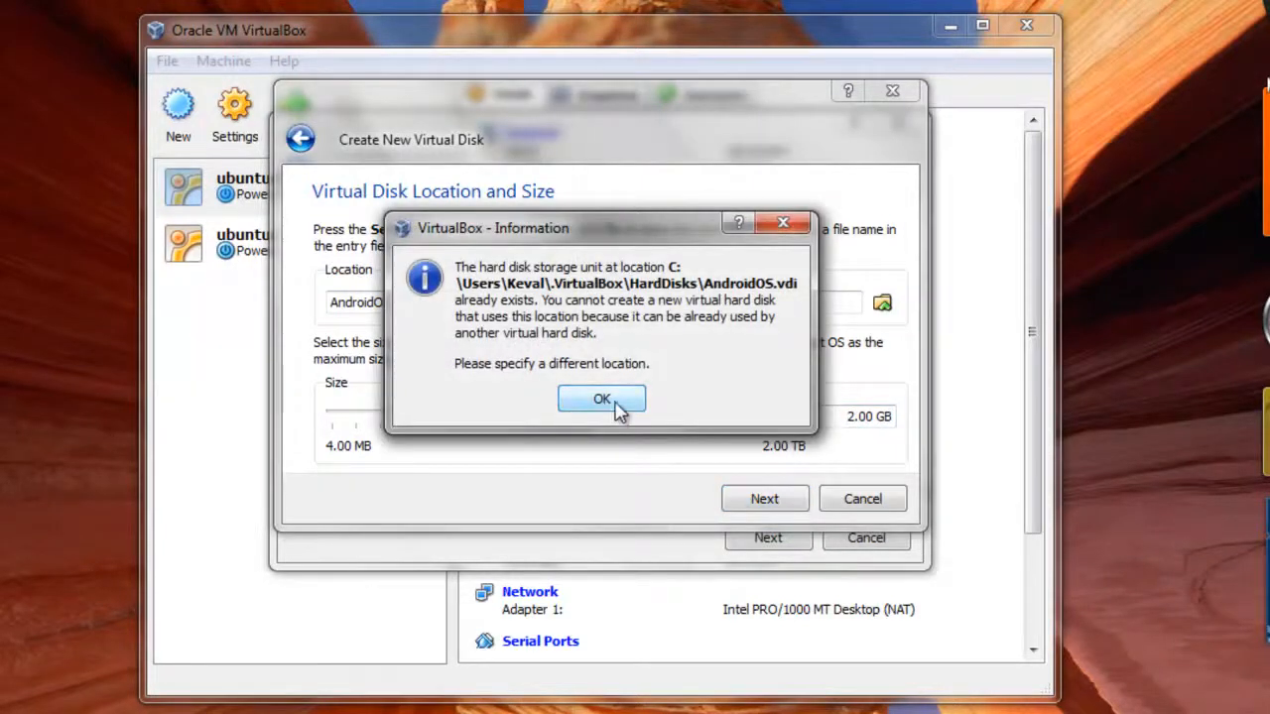
left_click(615, 404)
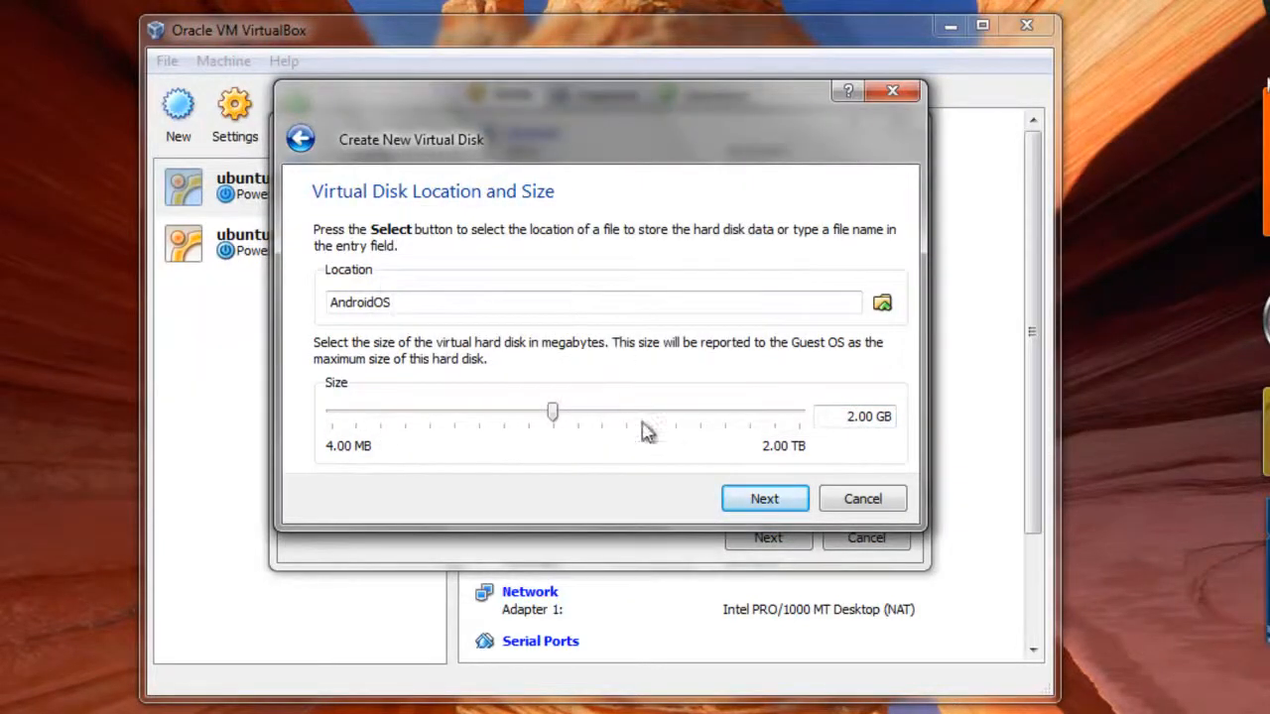
left_click(881, 502)
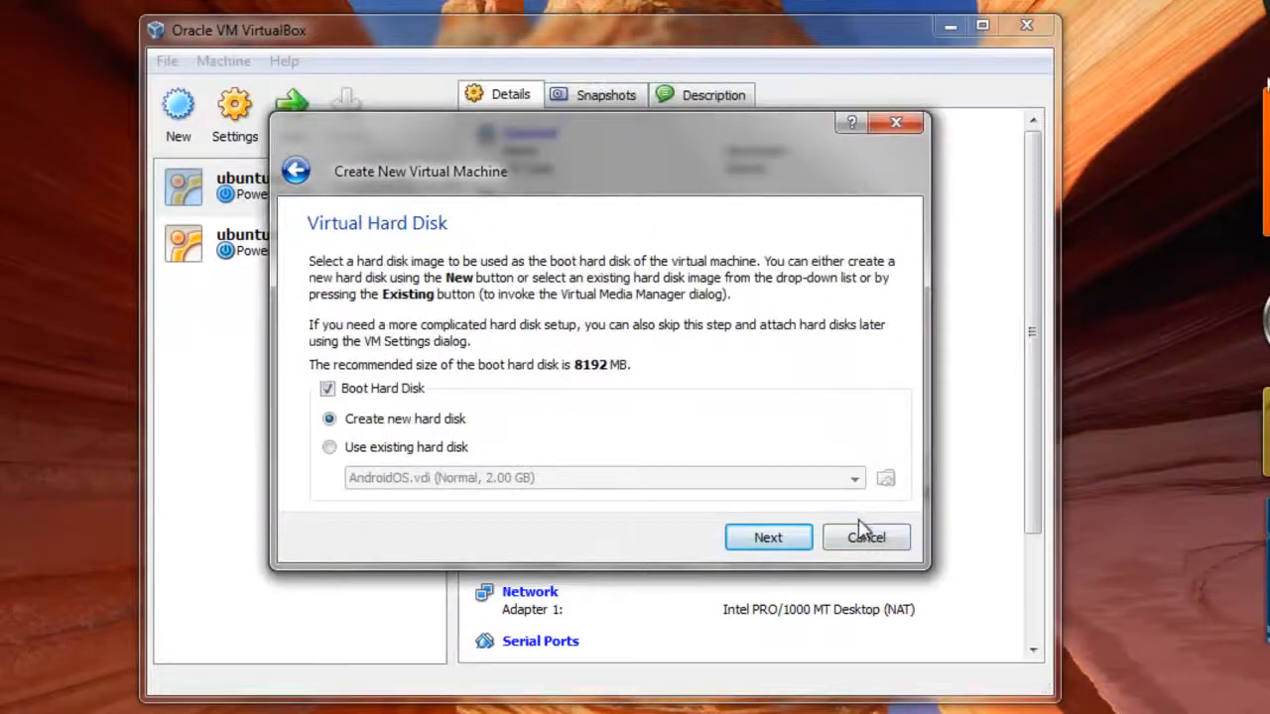
Use the existing hard disk AndroidOS.vdi as the boot disk and finish creating the virtual machine.
left_click(379, 450)
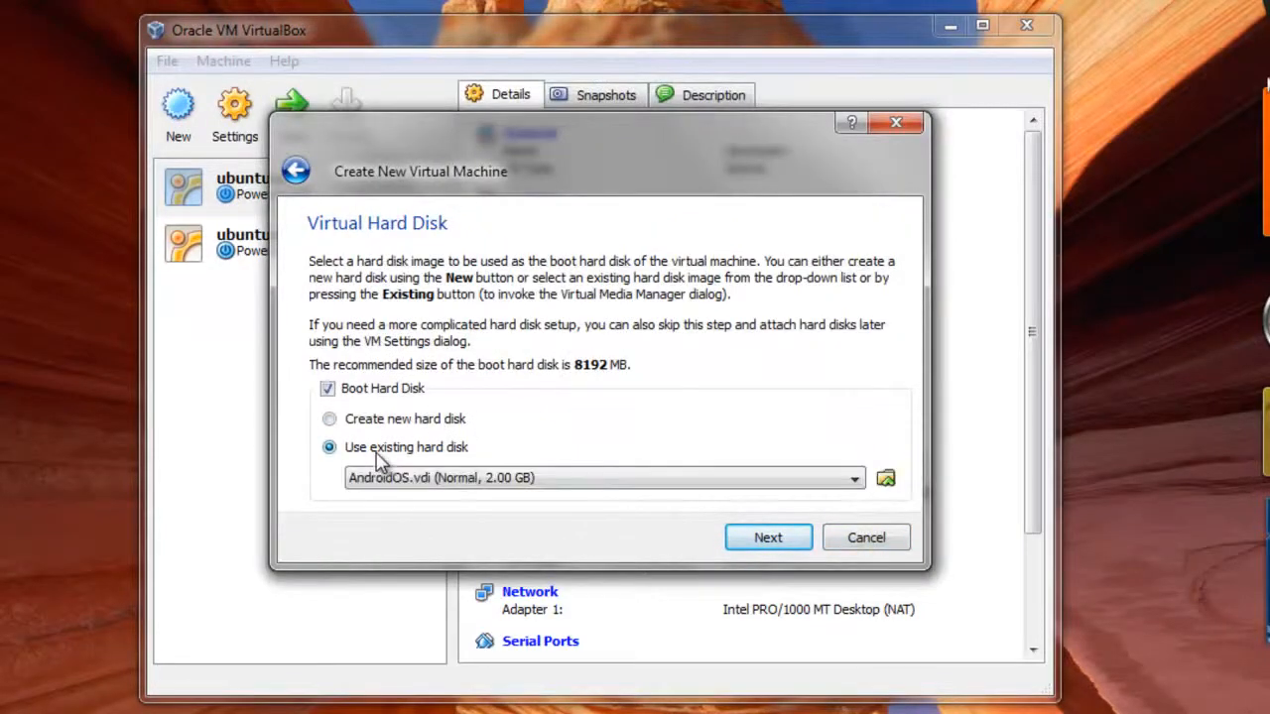
left_click(771, 544)
left_click(770, 544)
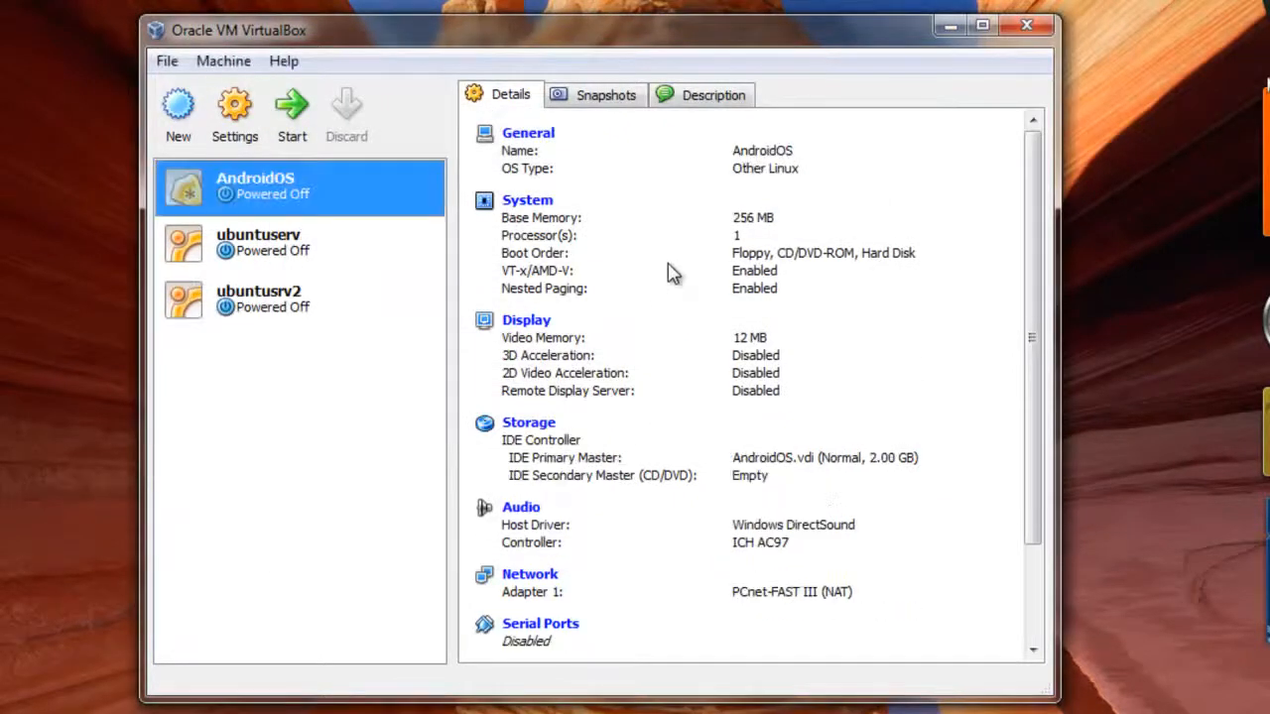
Open the AndroidOS machine's storage settings and browse the disc images available for its empty CD/DVD device.
left_click(238, 144)
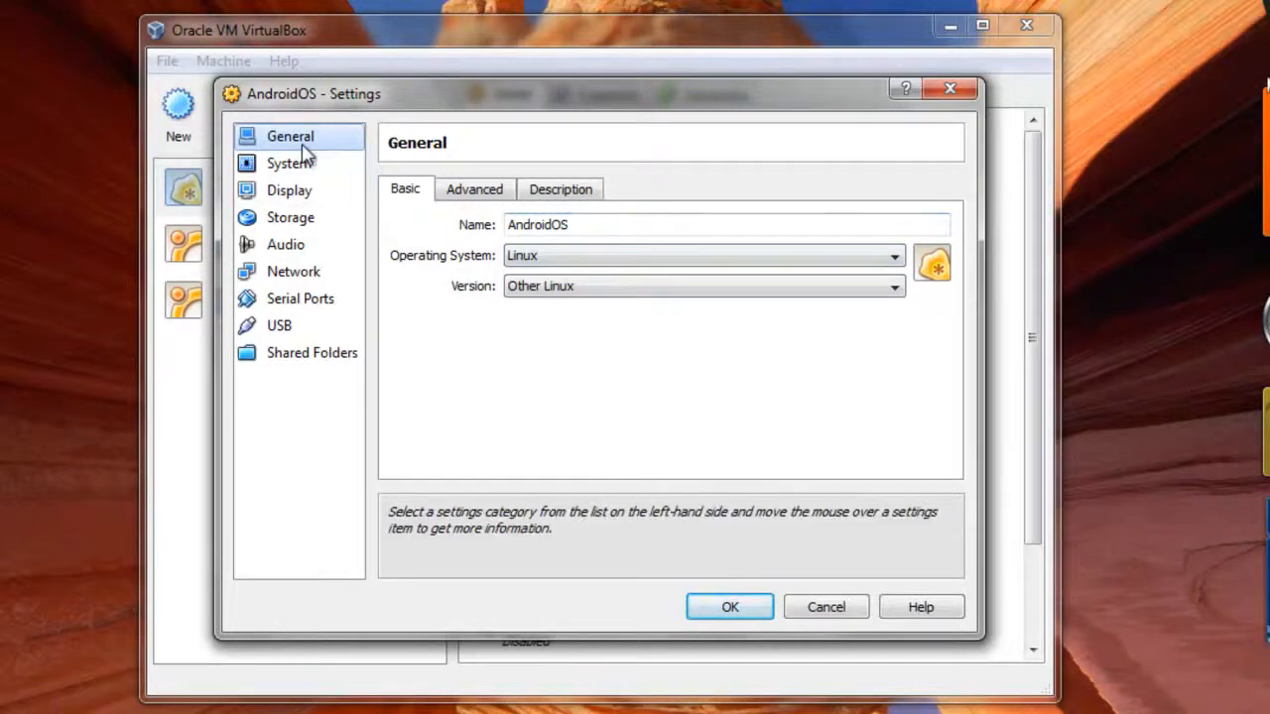
left_click(831, 605)
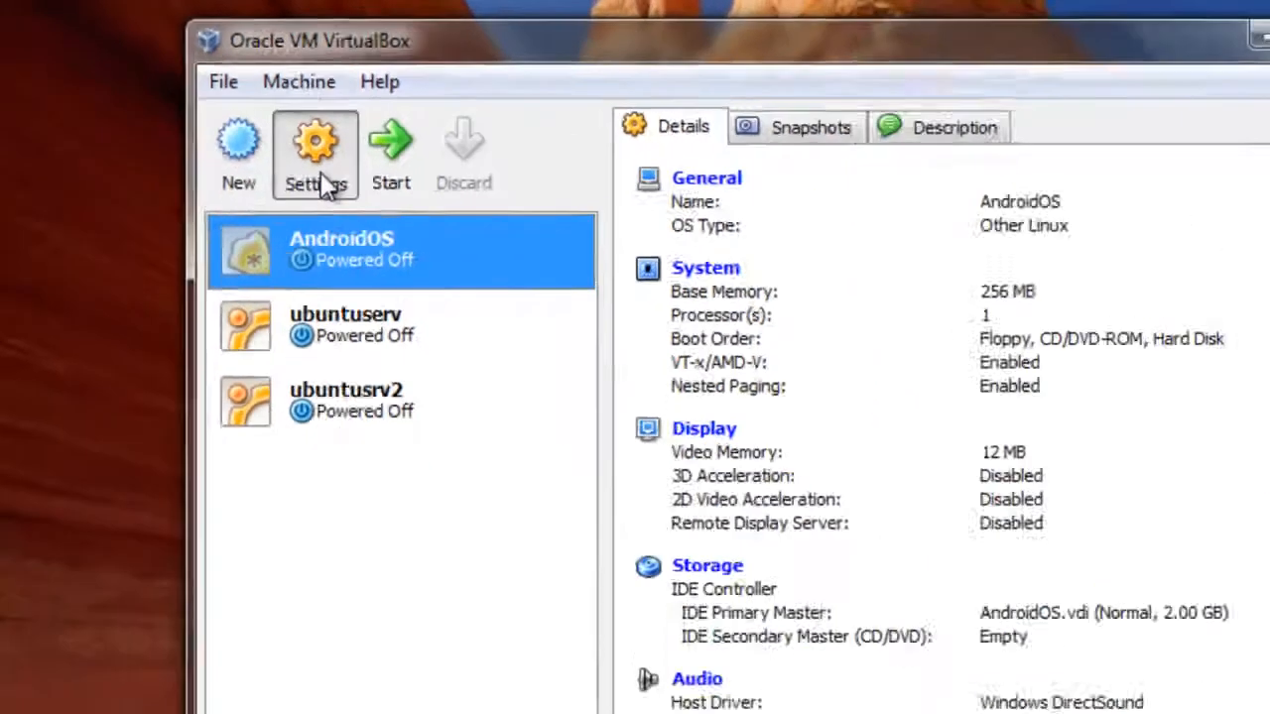
left_click(316, 158)
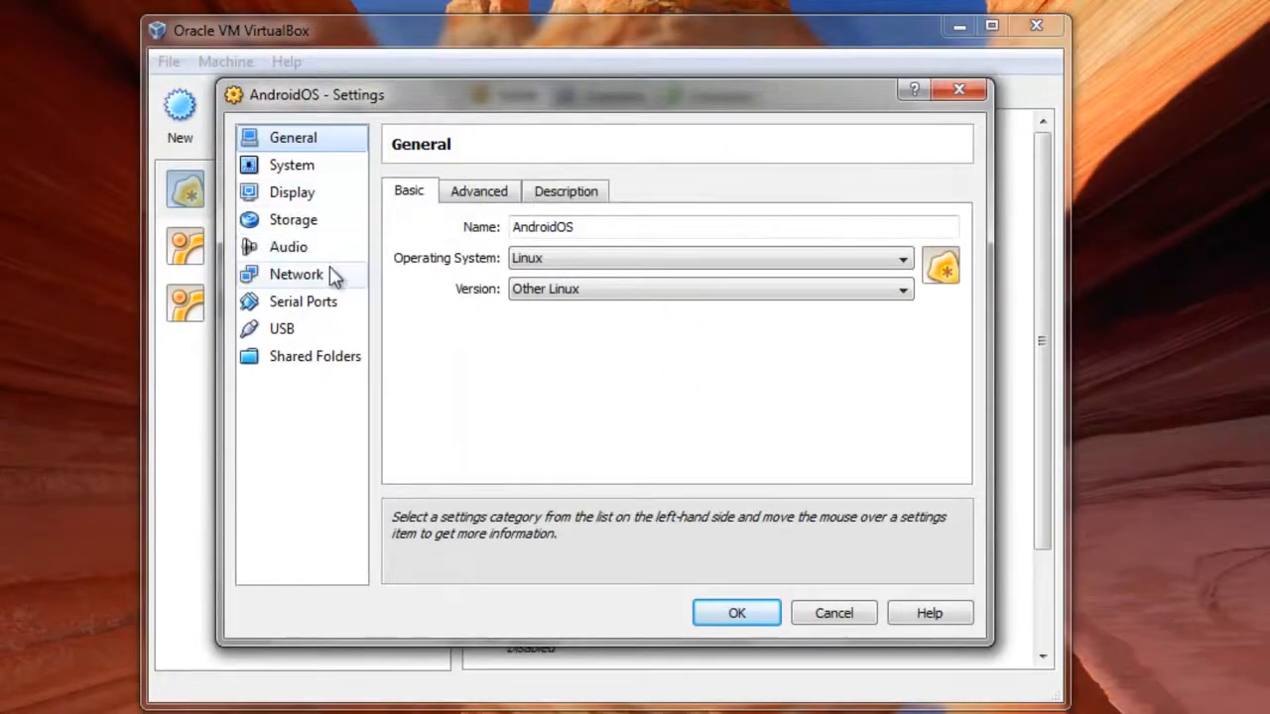
left_click(342, 222)
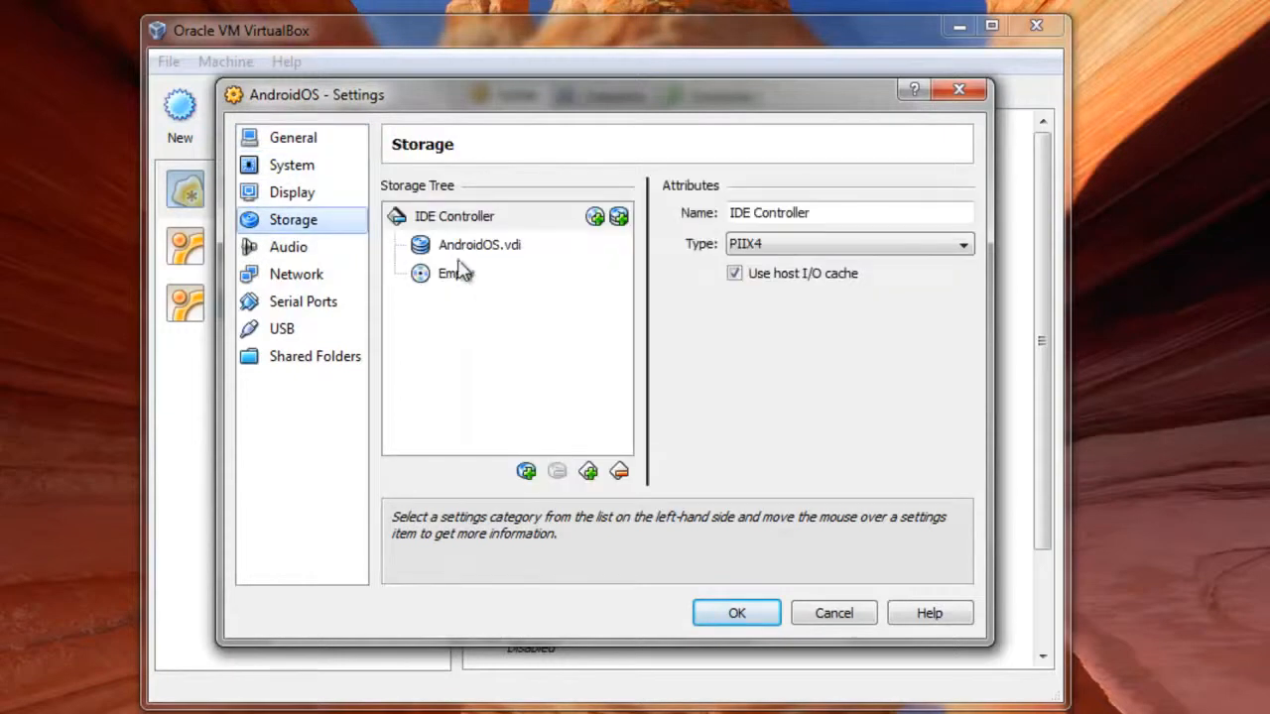
left_click(506, 257)
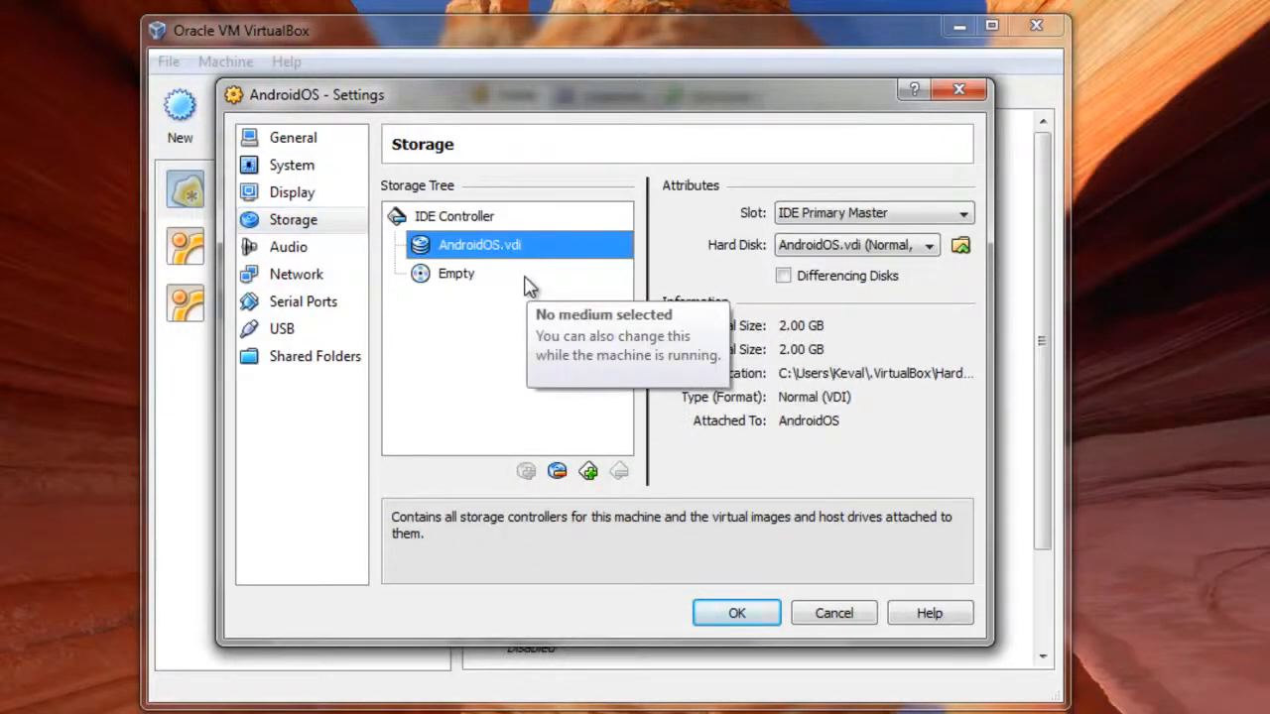
left_click(528, 285)
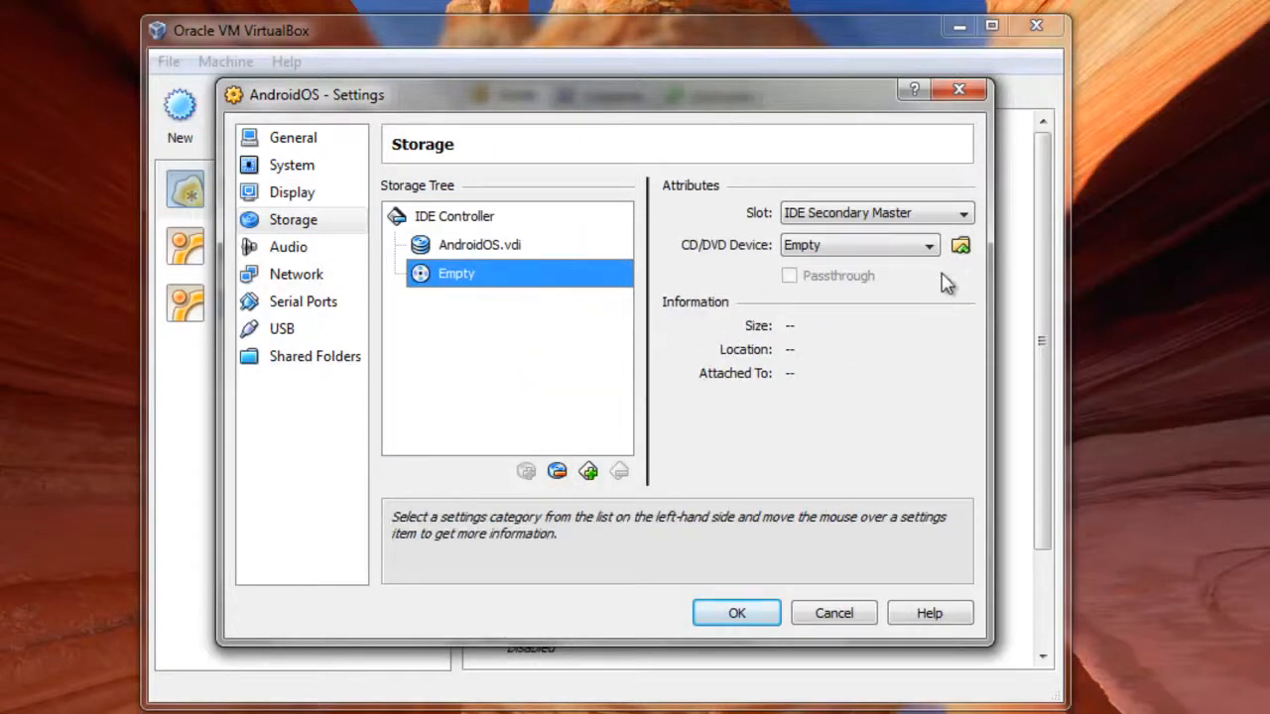
left_click(961, 247)
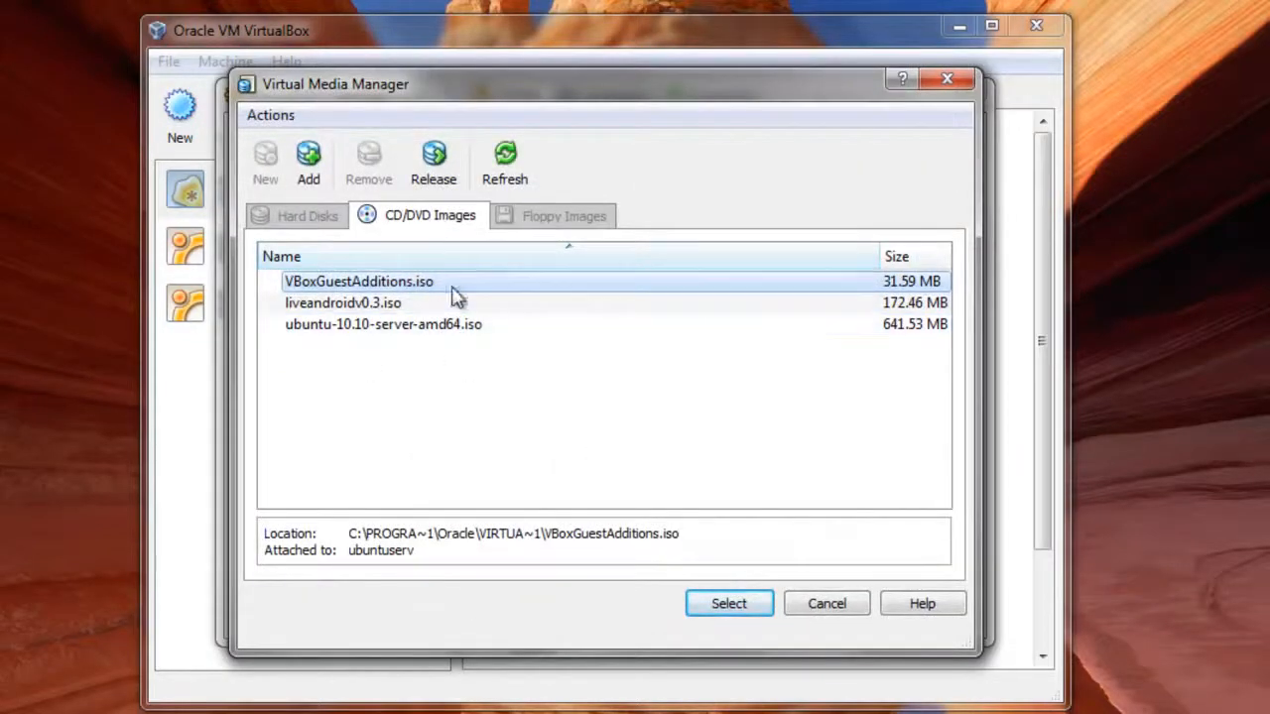
left_click(307, 162)
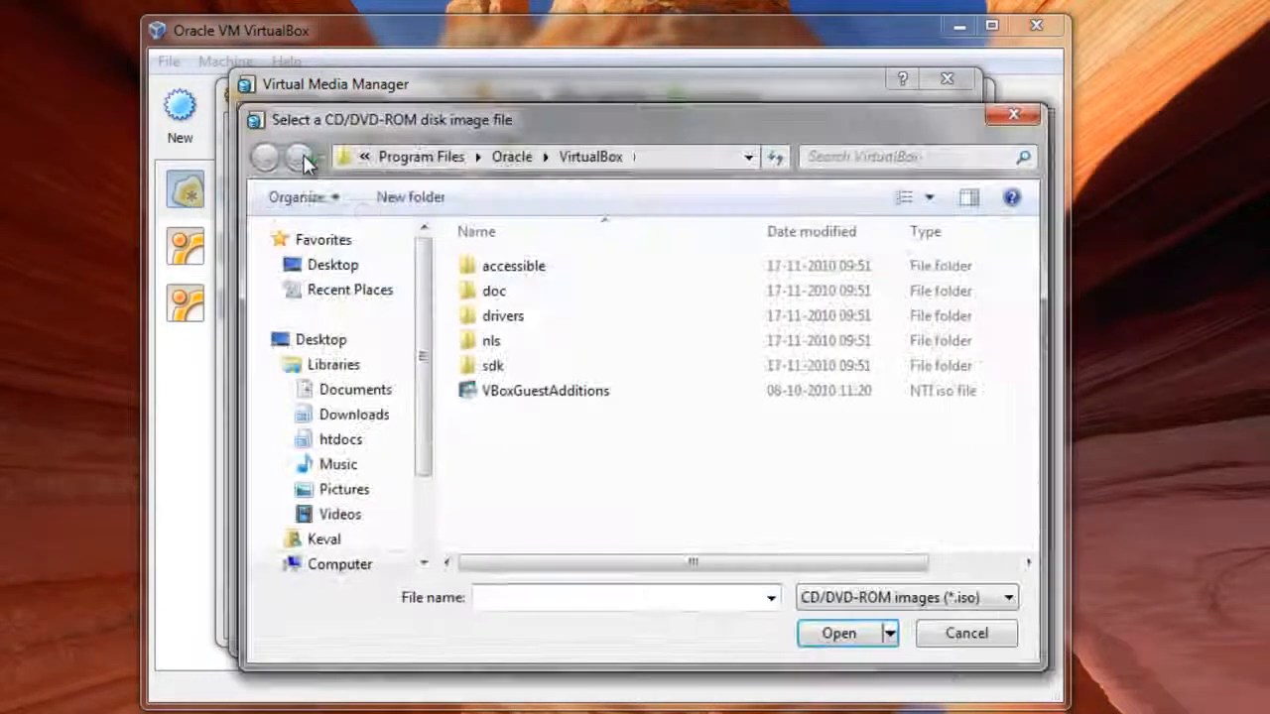
left_click(315, 268)
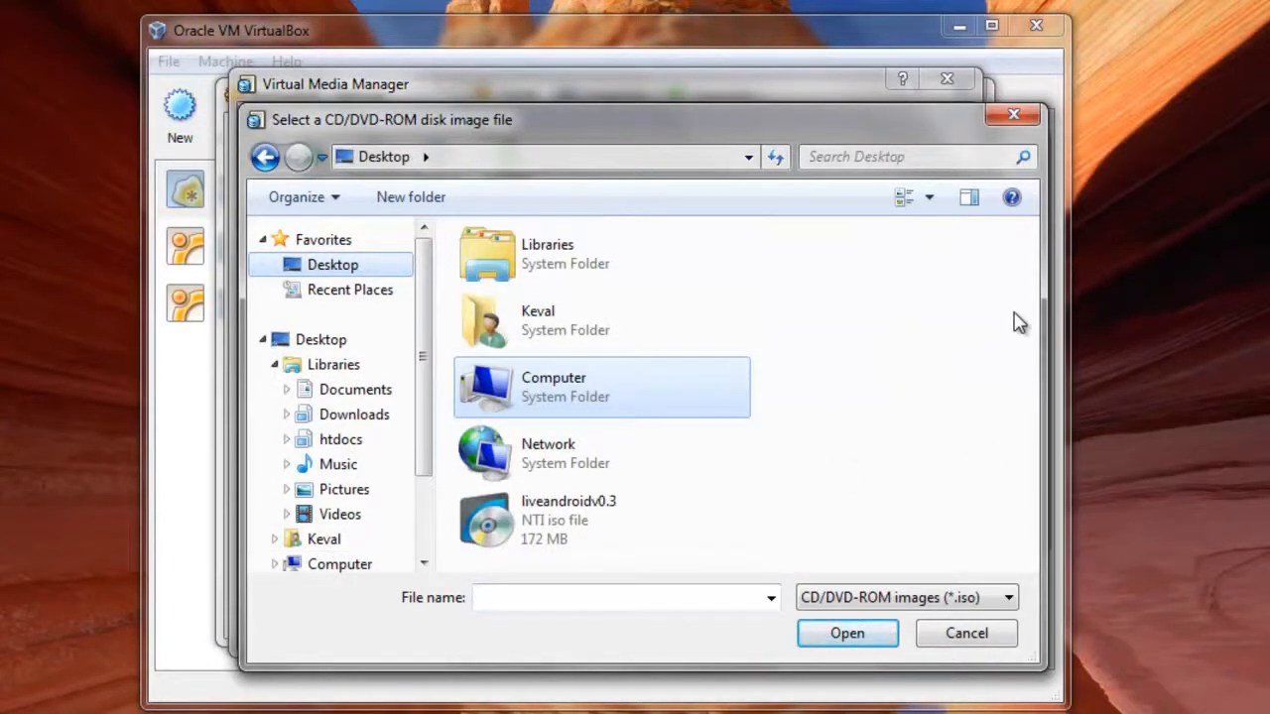
left_click(587, 527)
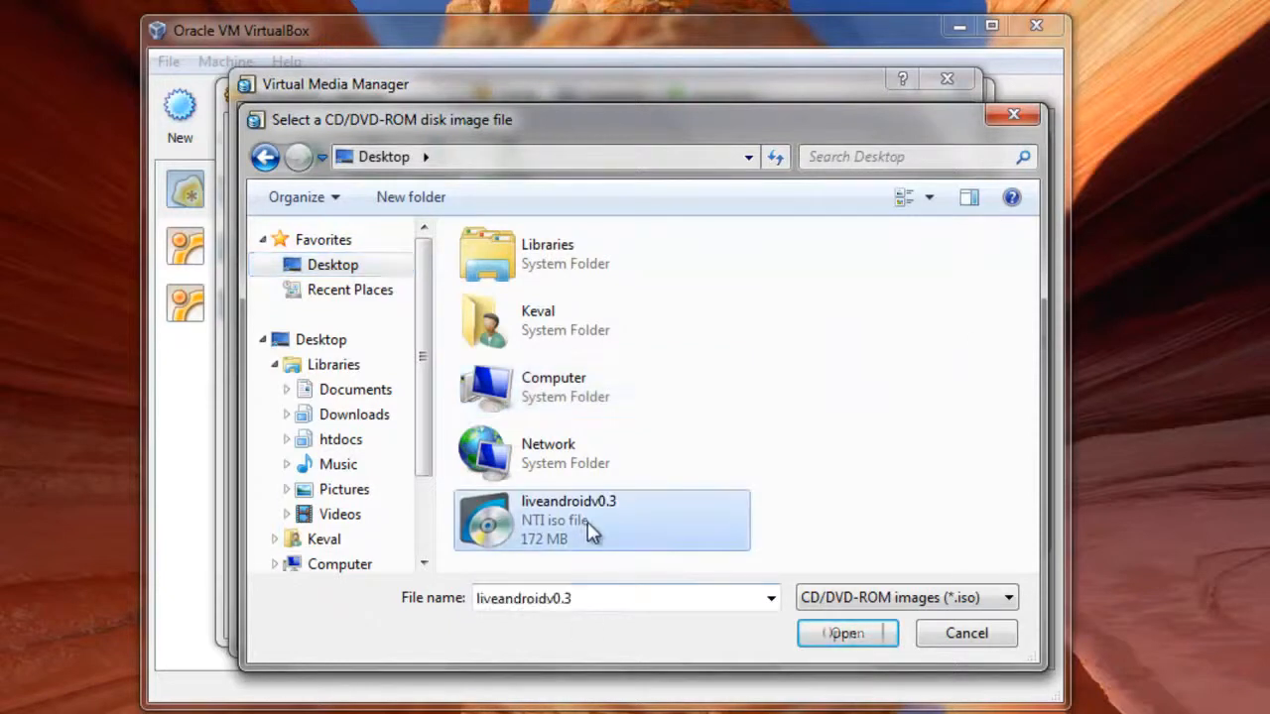
left_click(961, 632)
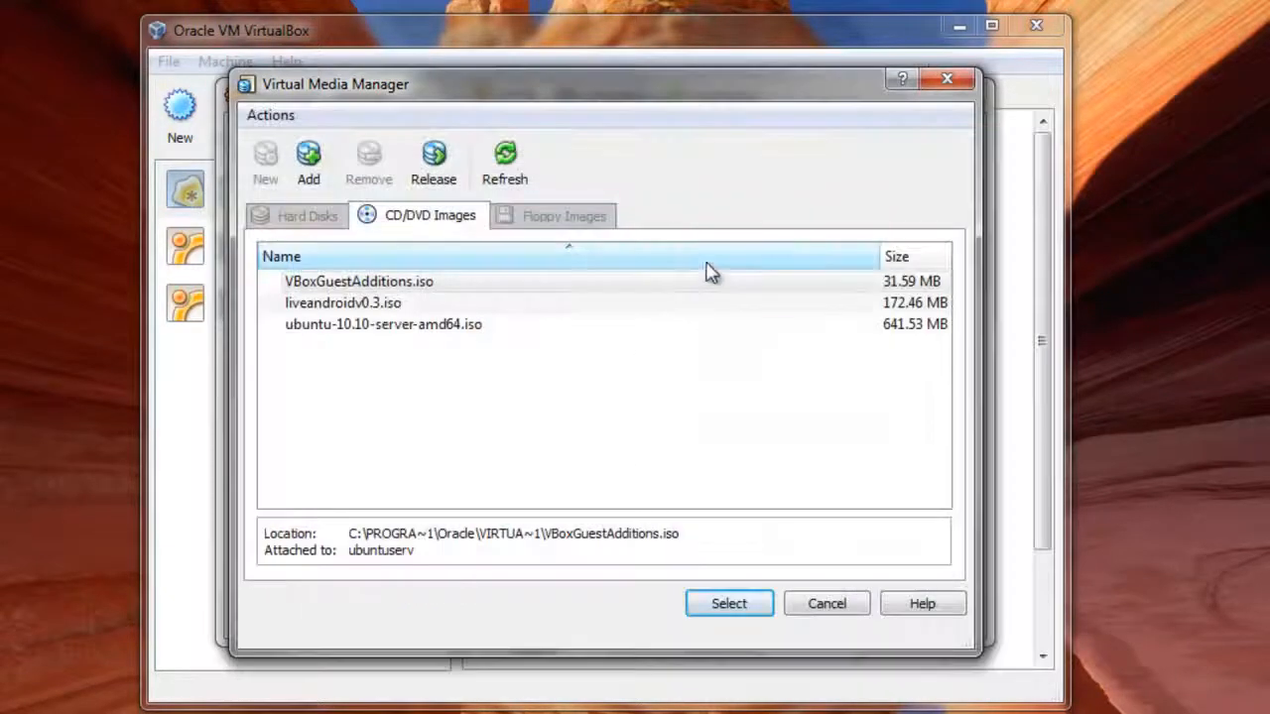
Attach liveandroidv0.3.iso to the virtual machine's CD/DVD device.
left_click(417, 308)
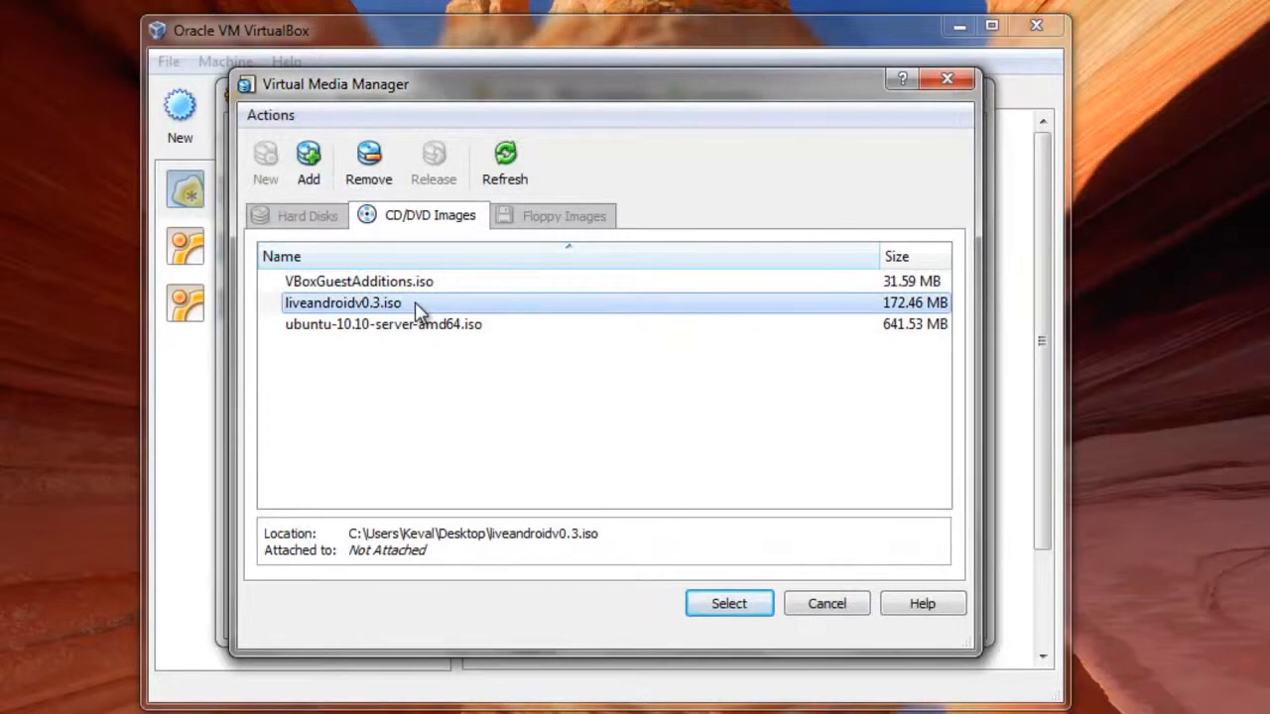
left_click(725, 603)
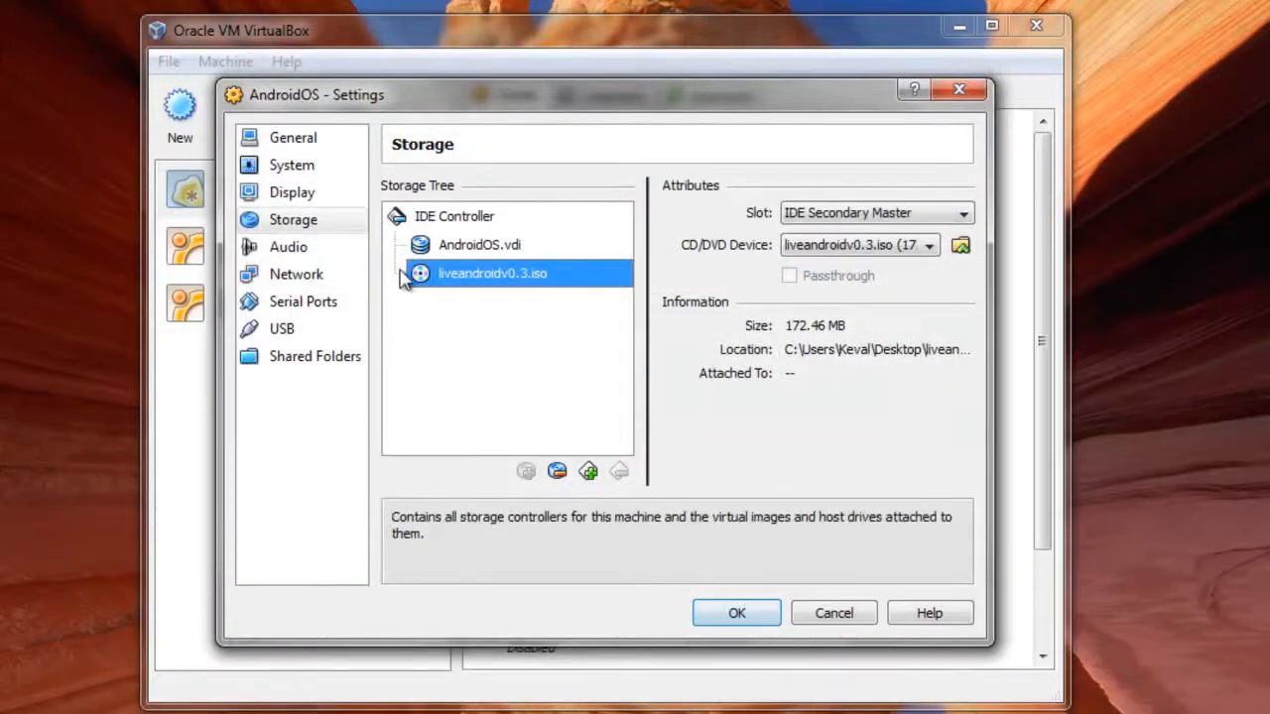
Disable the absolute pointing device in the machine's system settings and save the settings.
left_click(316, 168)
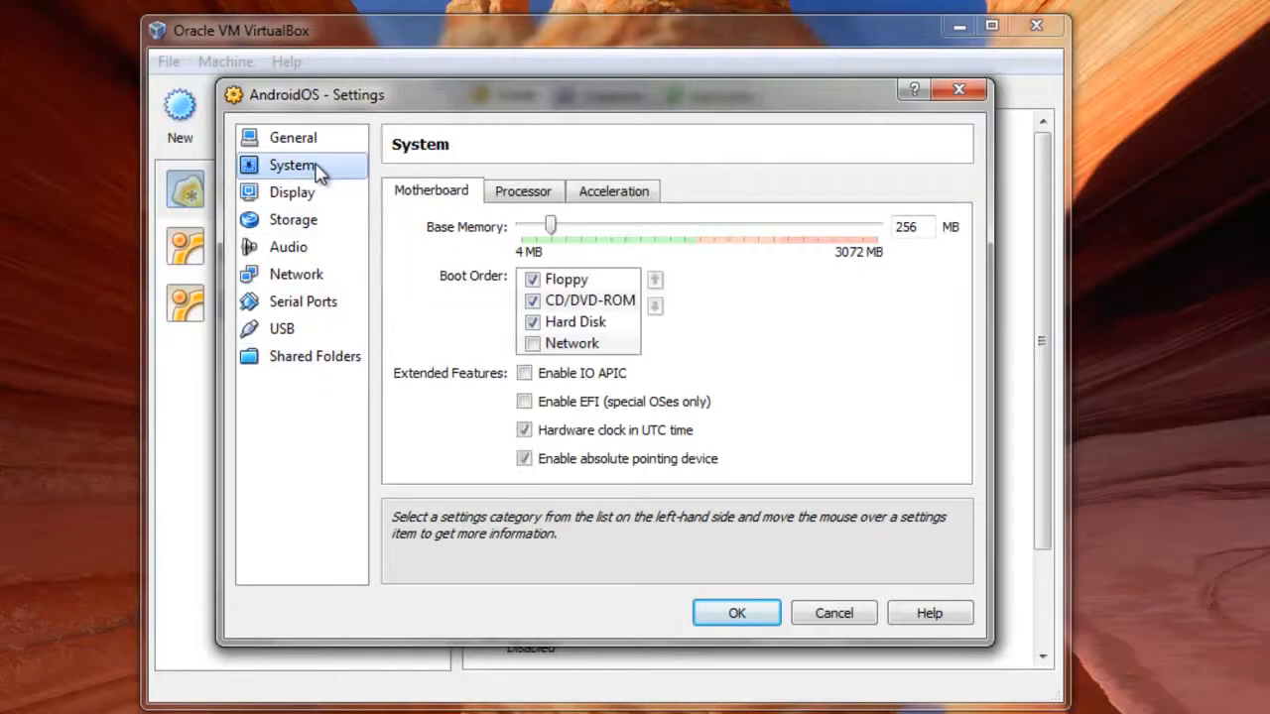
left_click(525, 461)
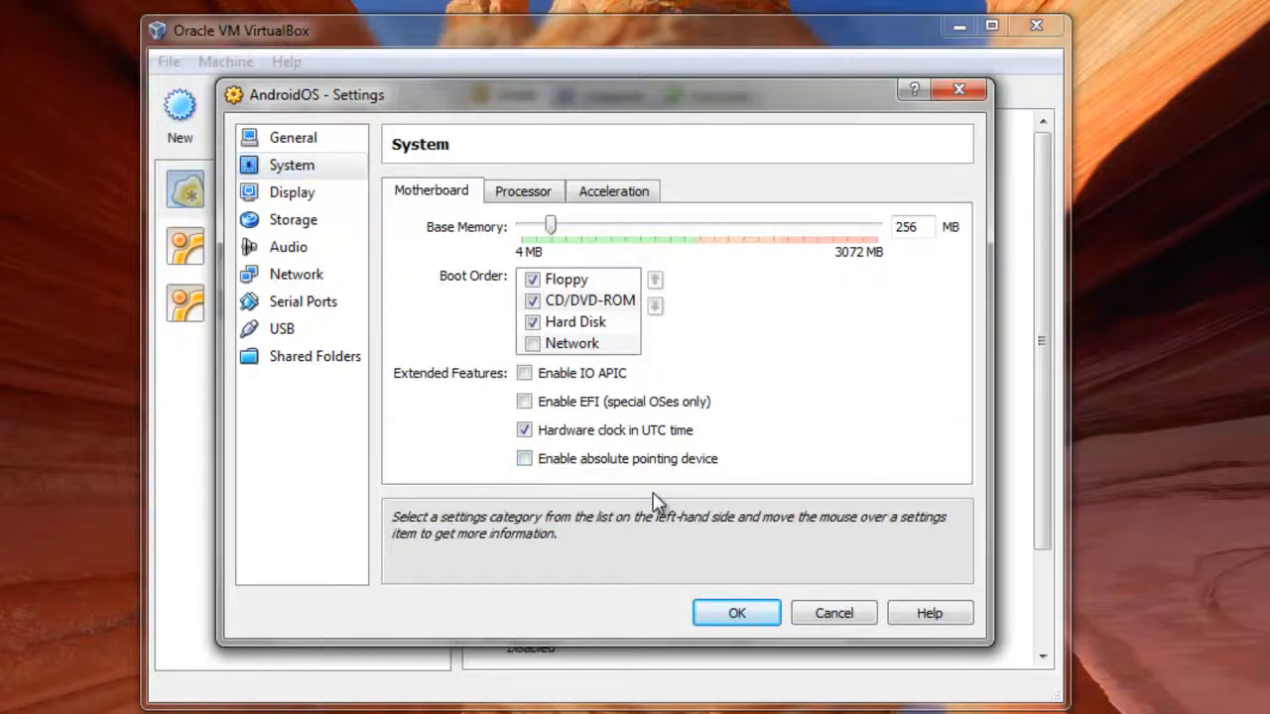
left_click(736, 617)
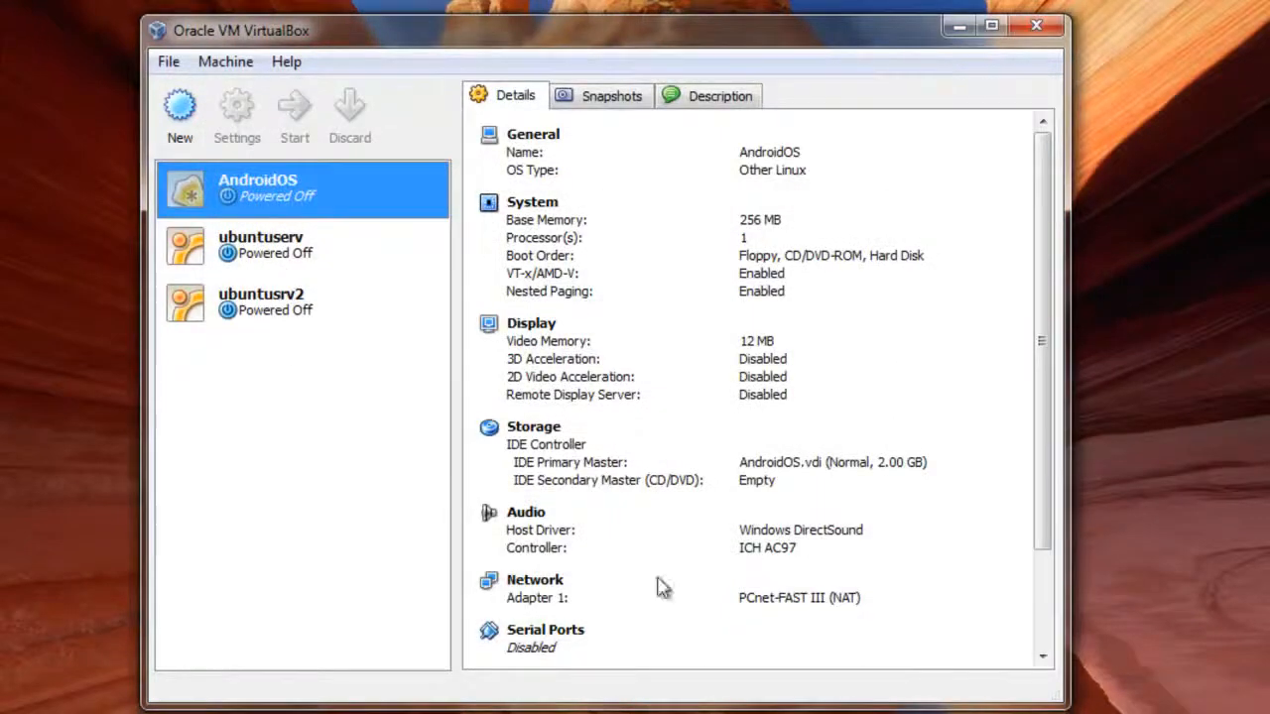
Start the AndroidOS virtual machine and boot the live-android(800*600) entry, dismissing the information dialogs along the way.
left_click(289, 131)
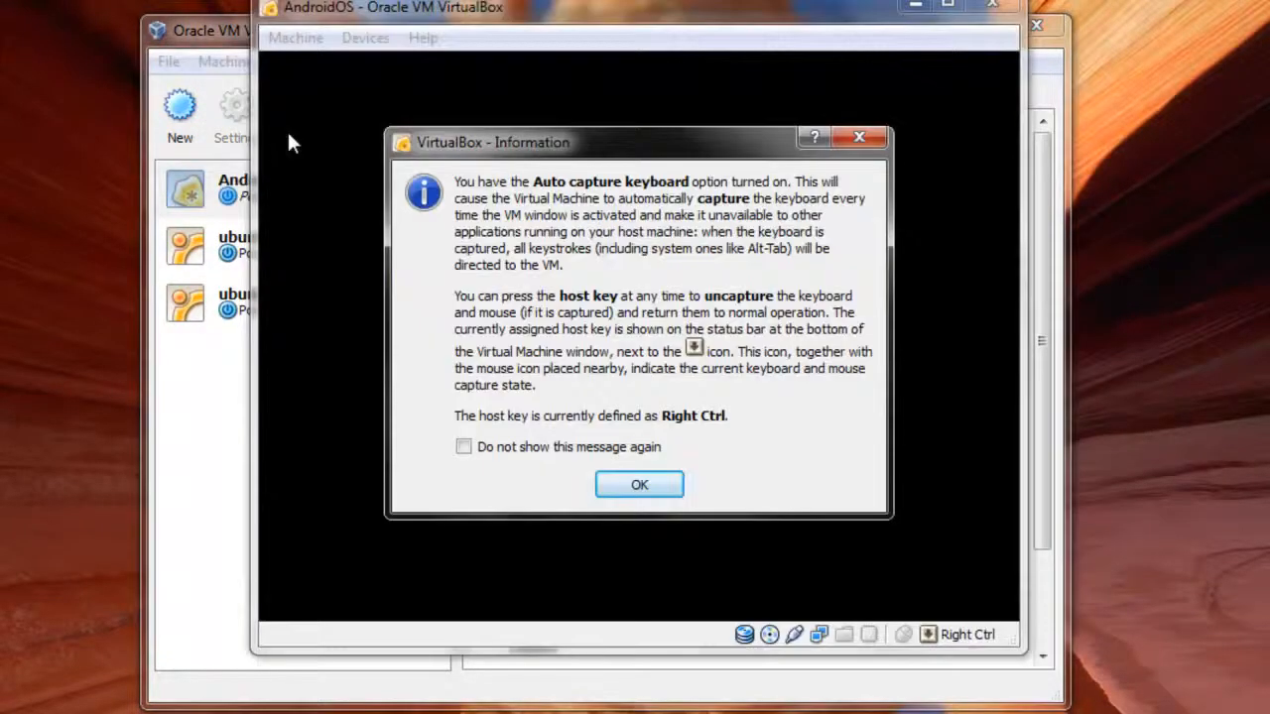
left_click(670, 489)
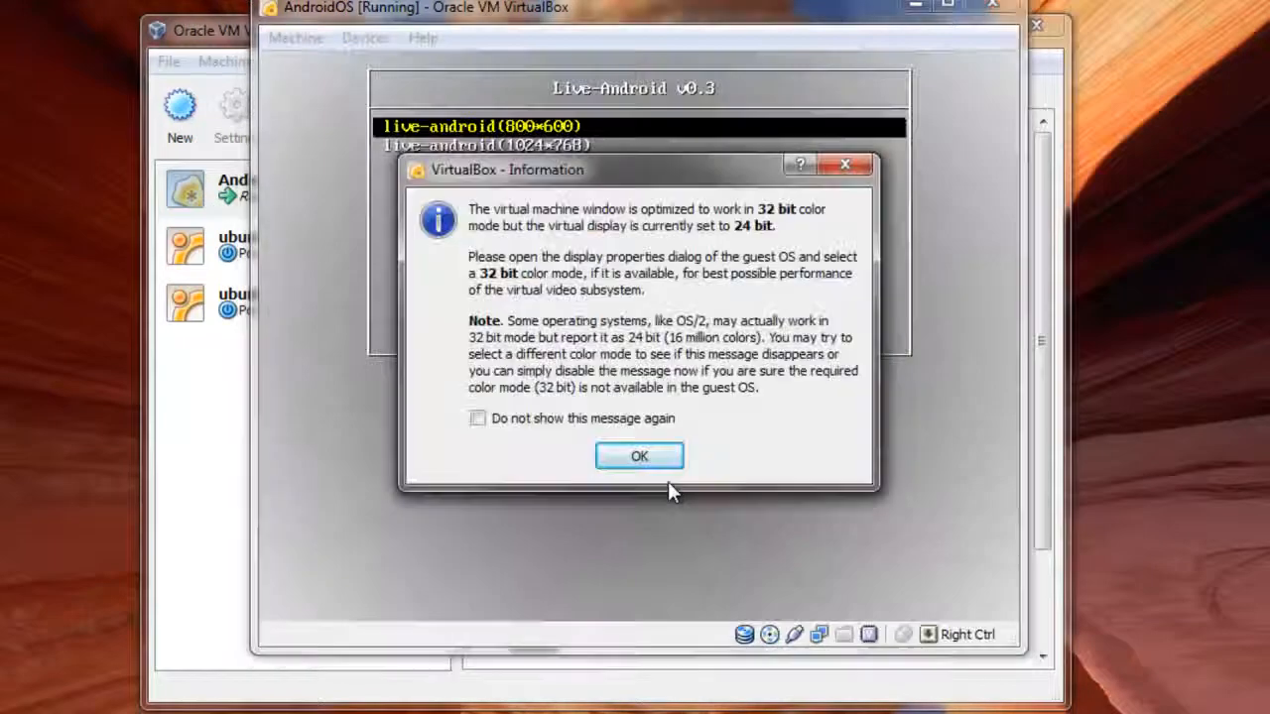
left_click(662, 457)
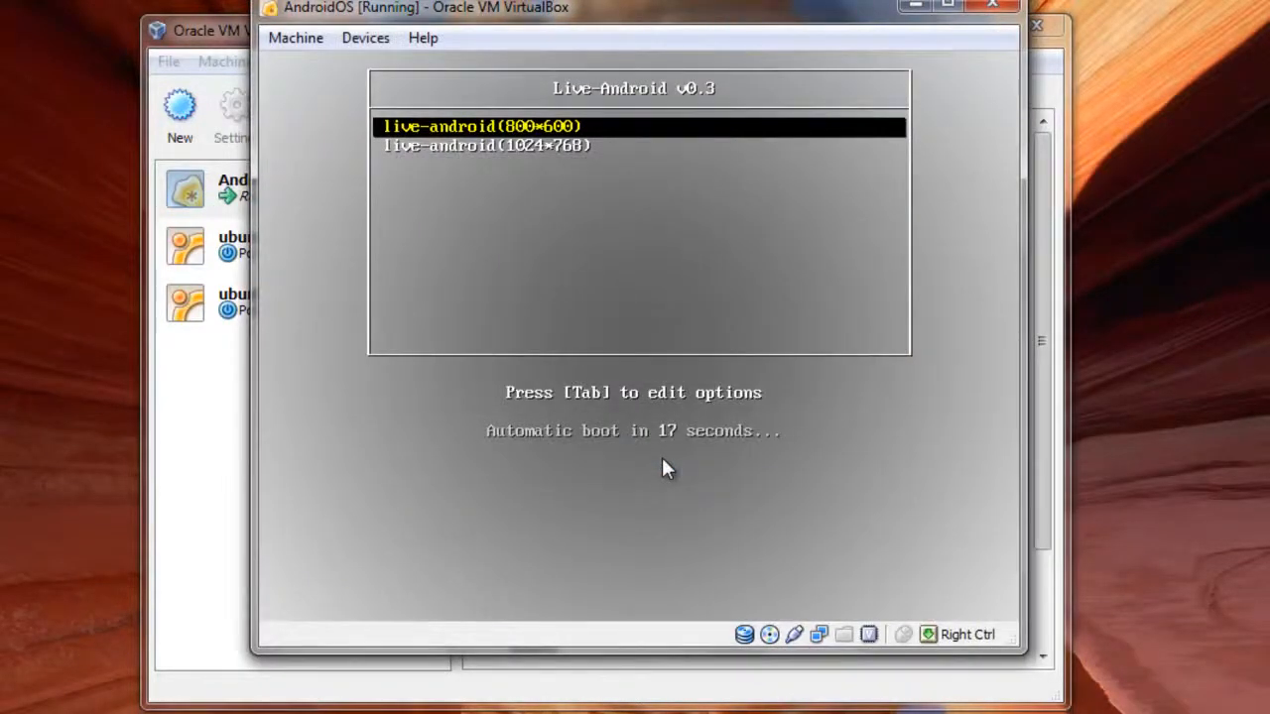
key("Return")
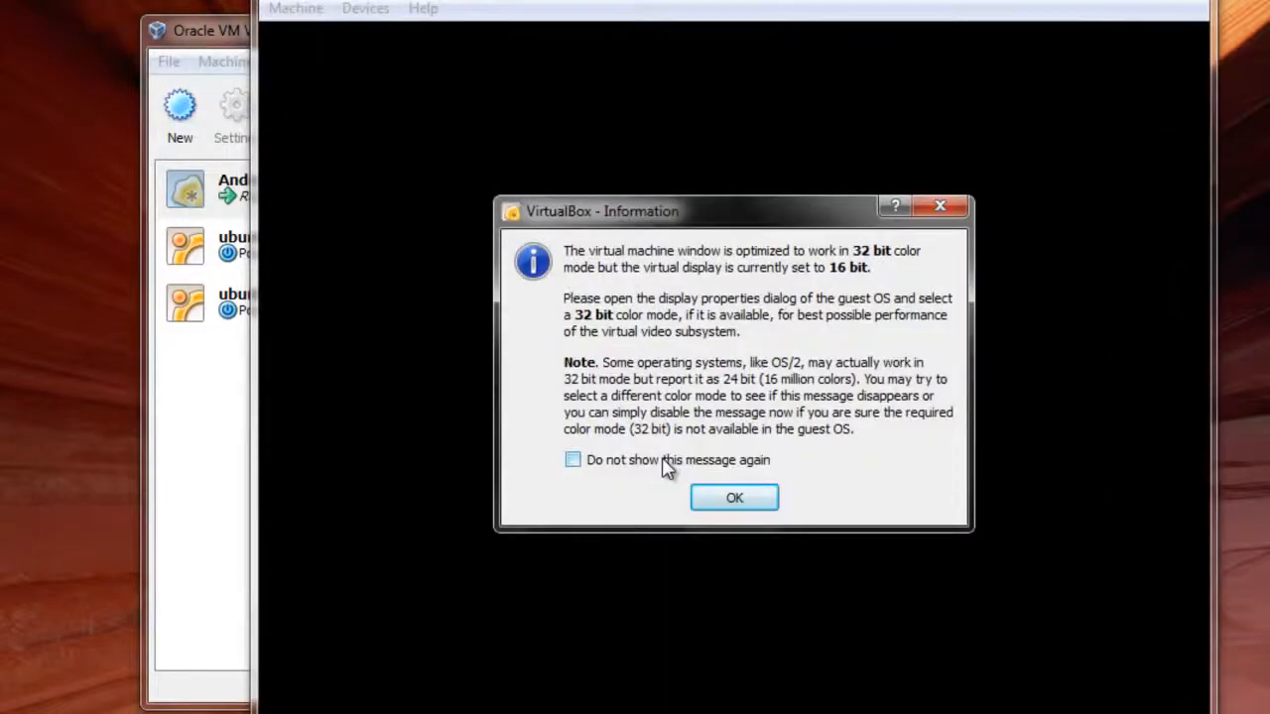
key("Return")
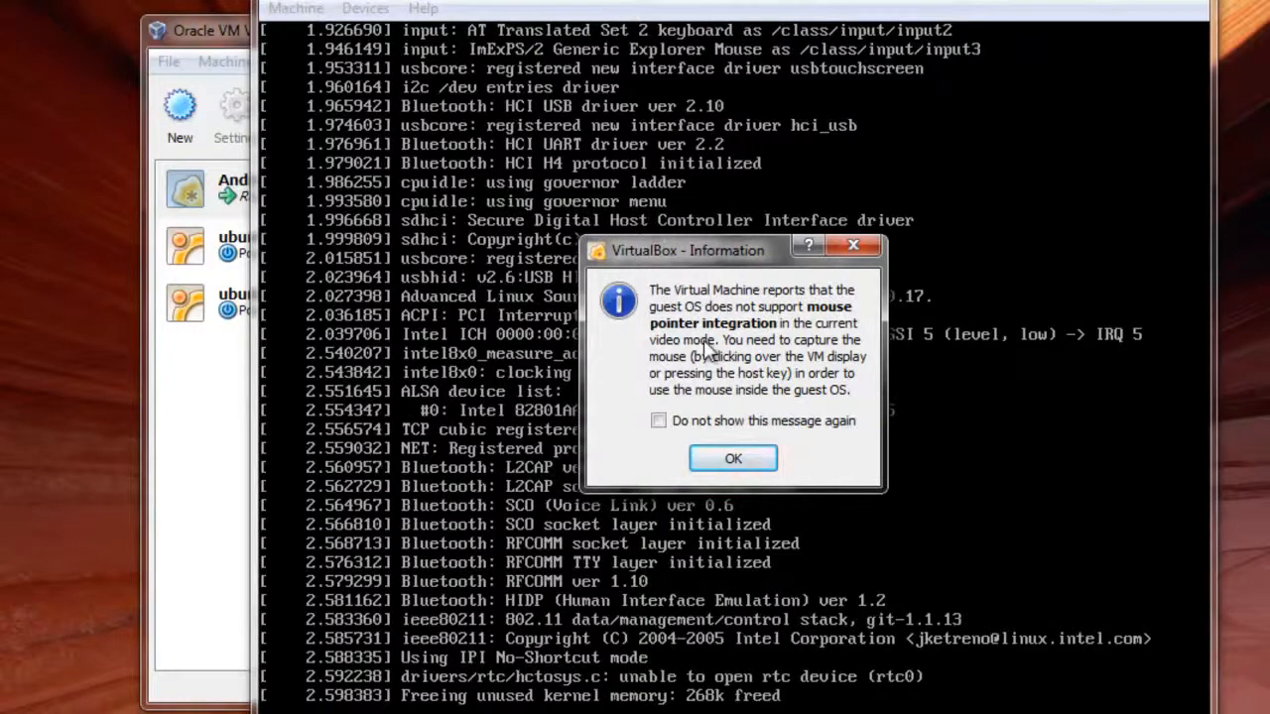
left_click(743, 466)
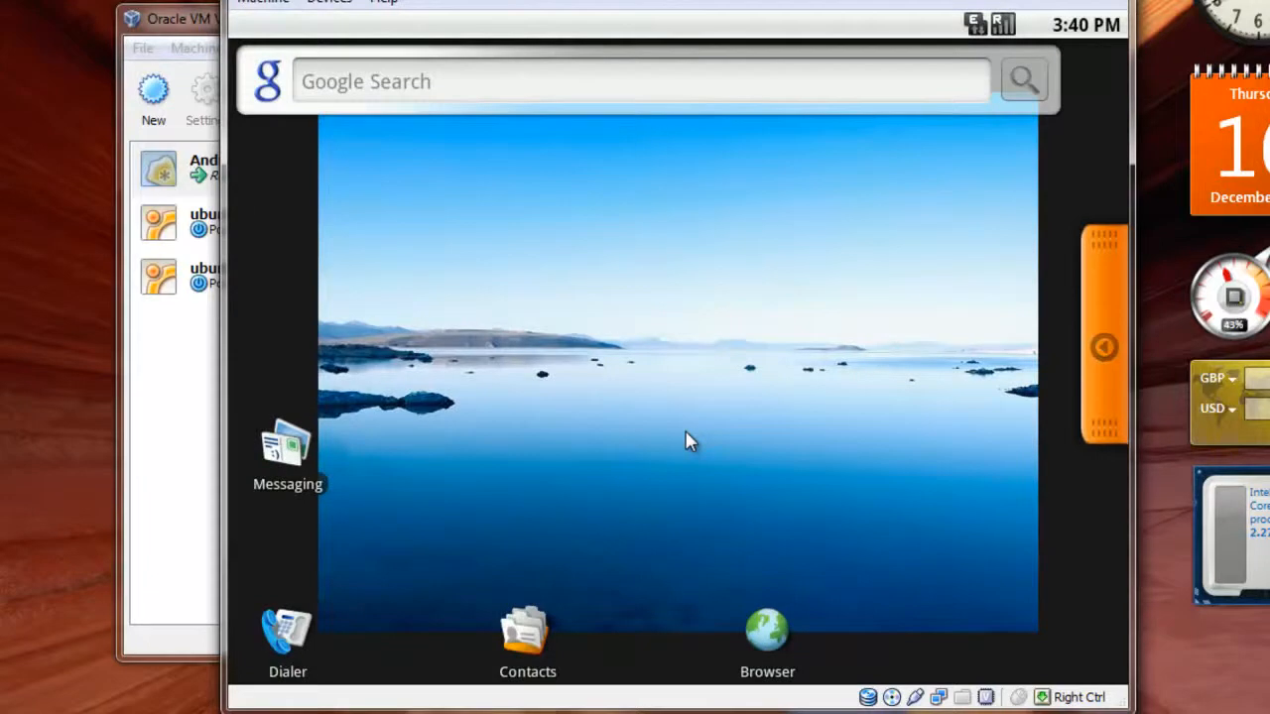
Open the Android application drawer to view the installed apps, and close it again.
left_click(1099, 348)
left_click(612, 483)
left_click(1104, 347)
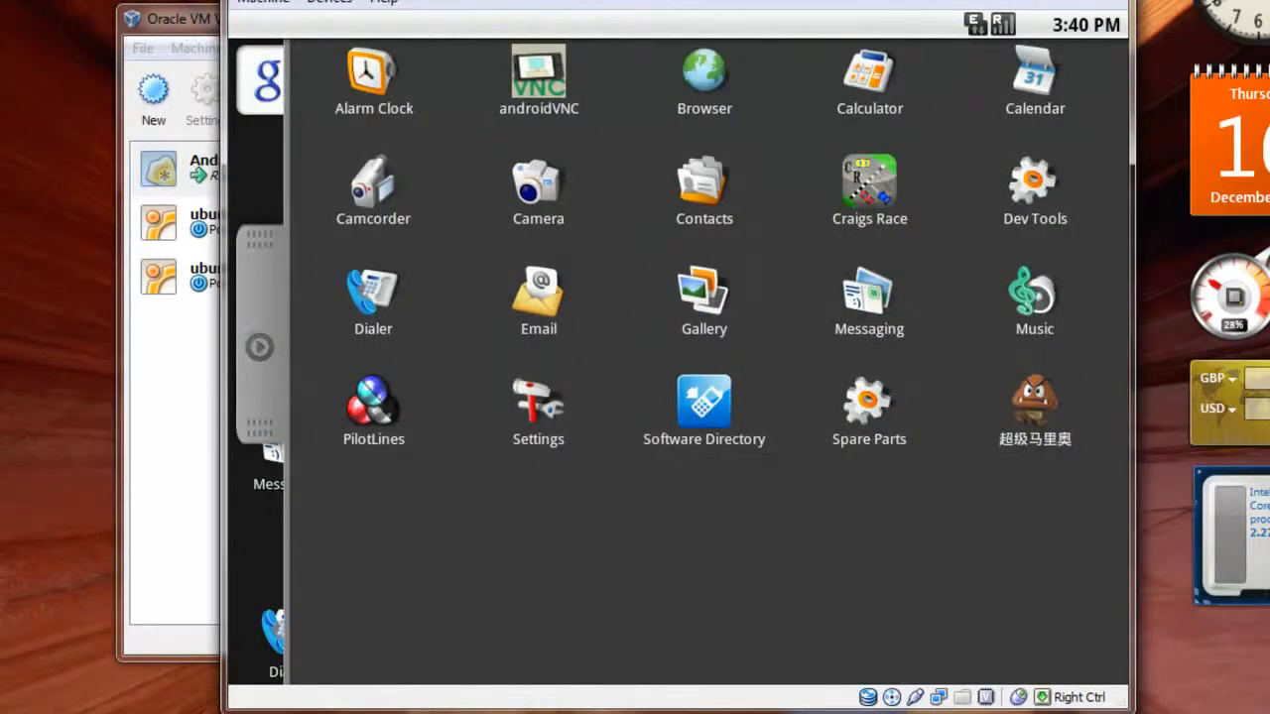
left_click(259, 346)
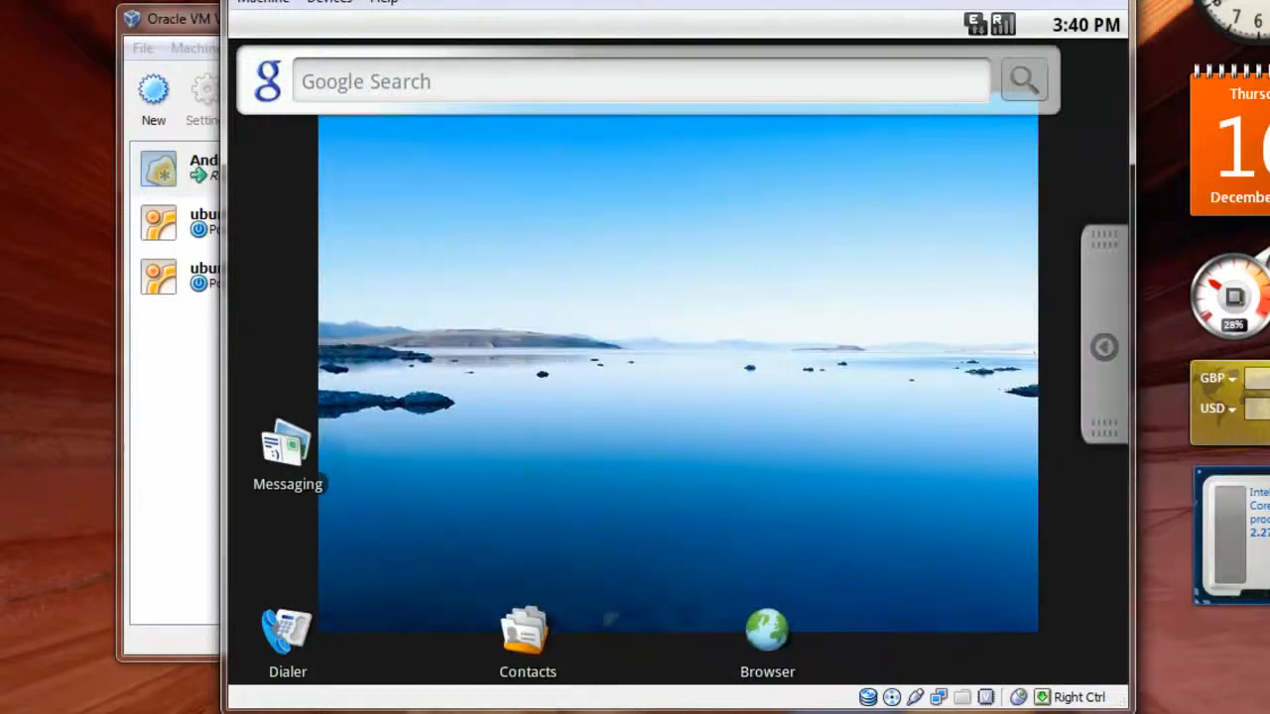
Open the Android browser, search Google for "youtube" and open the suggested YouTube – Broadcast Yourself site.
left_click(762, 635)
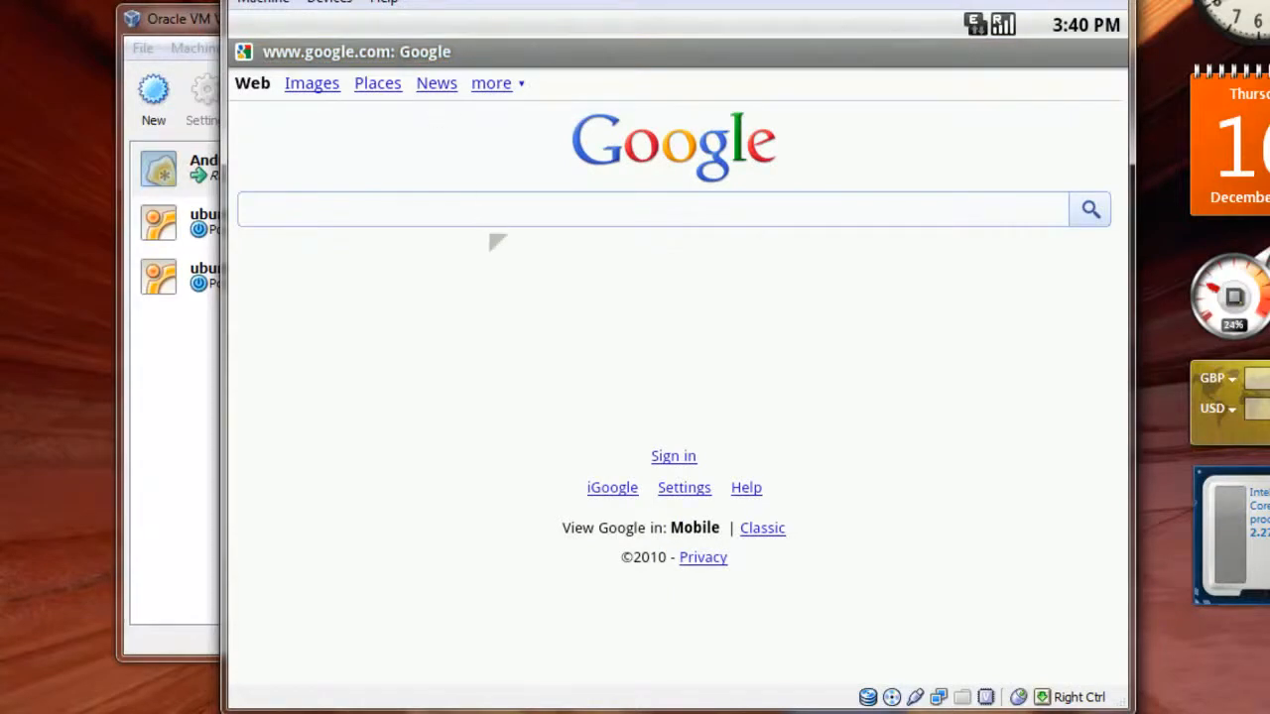
left_click(526, 223)
type("youtube")
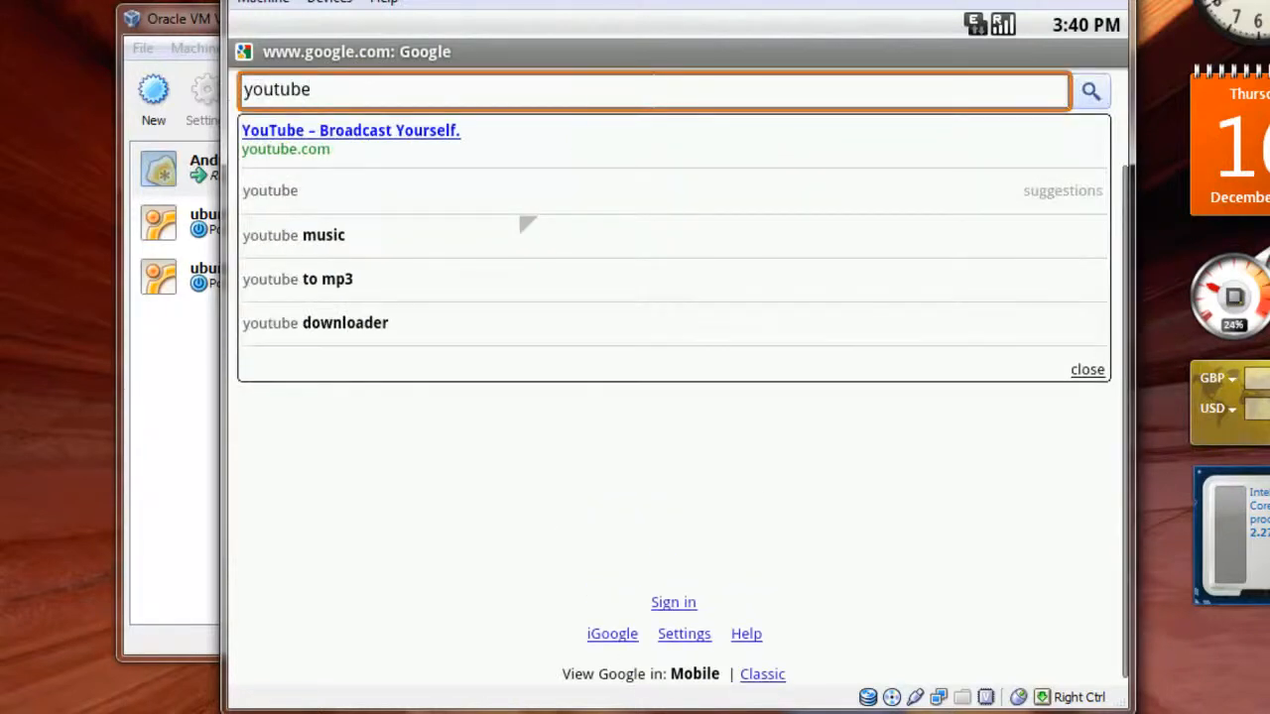
left_click(433, 133)
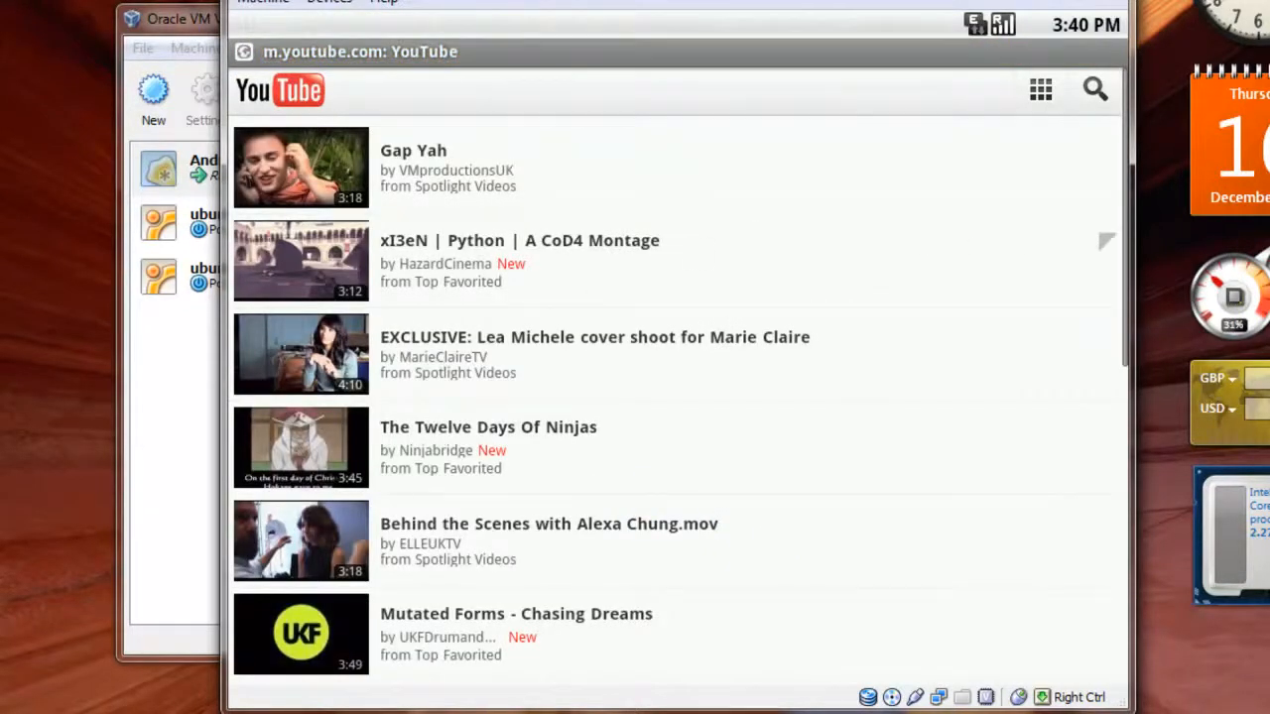
Try to play the video "The Twelve Days Of Ninjas" from the YouTube mobile page.
left_click(446, 433)
left_click(675, 435)
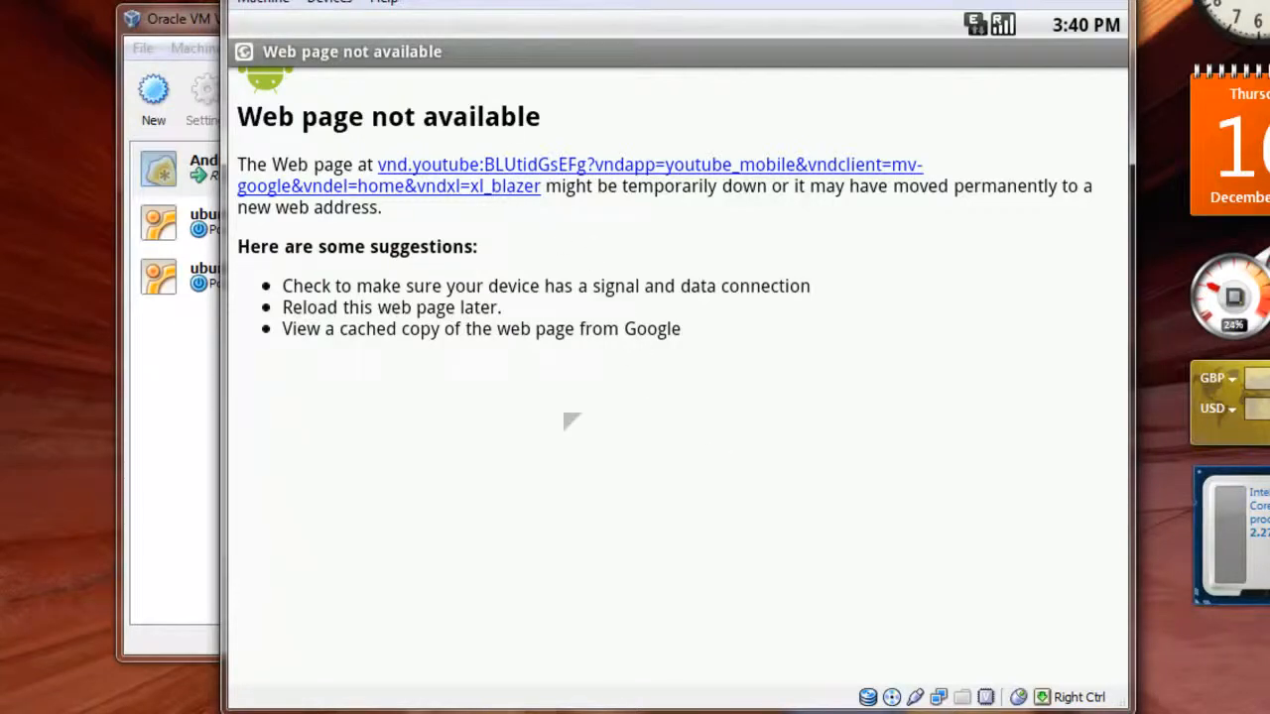
Back out of the browser to the Android home screen and open the application drawer.
key("alt+F1")
key("alt+F7")
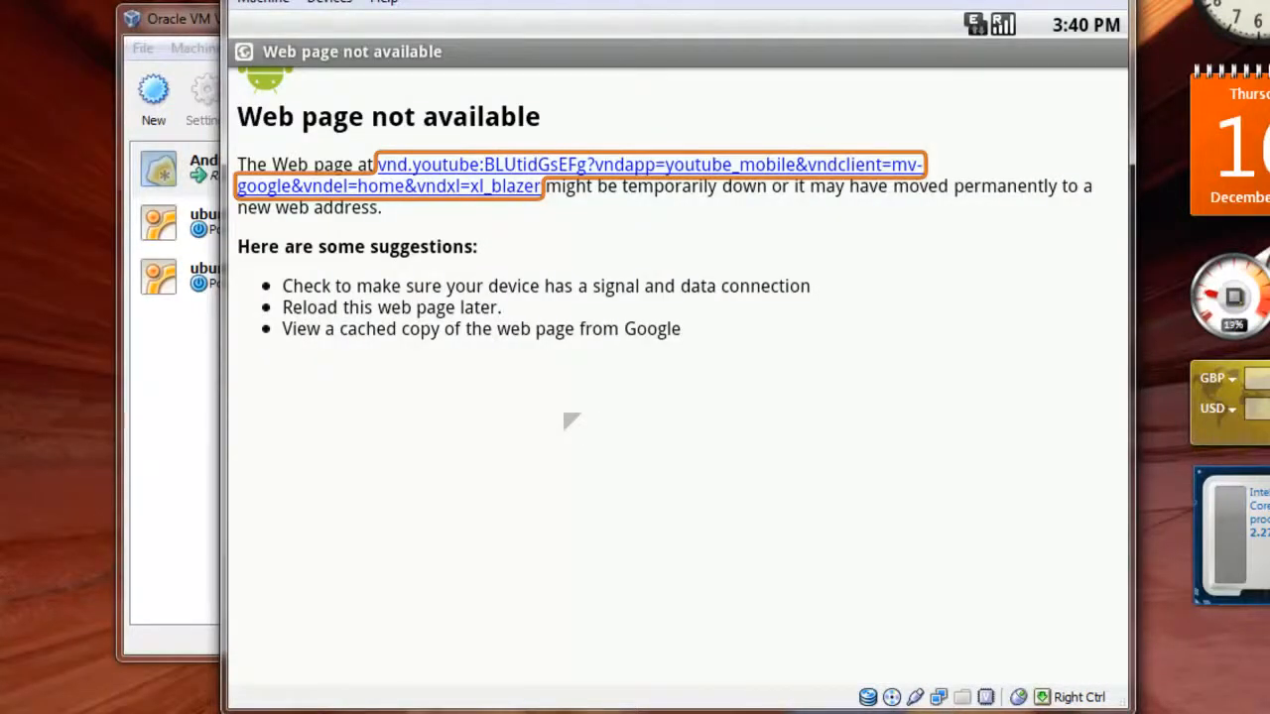
key("Escape")
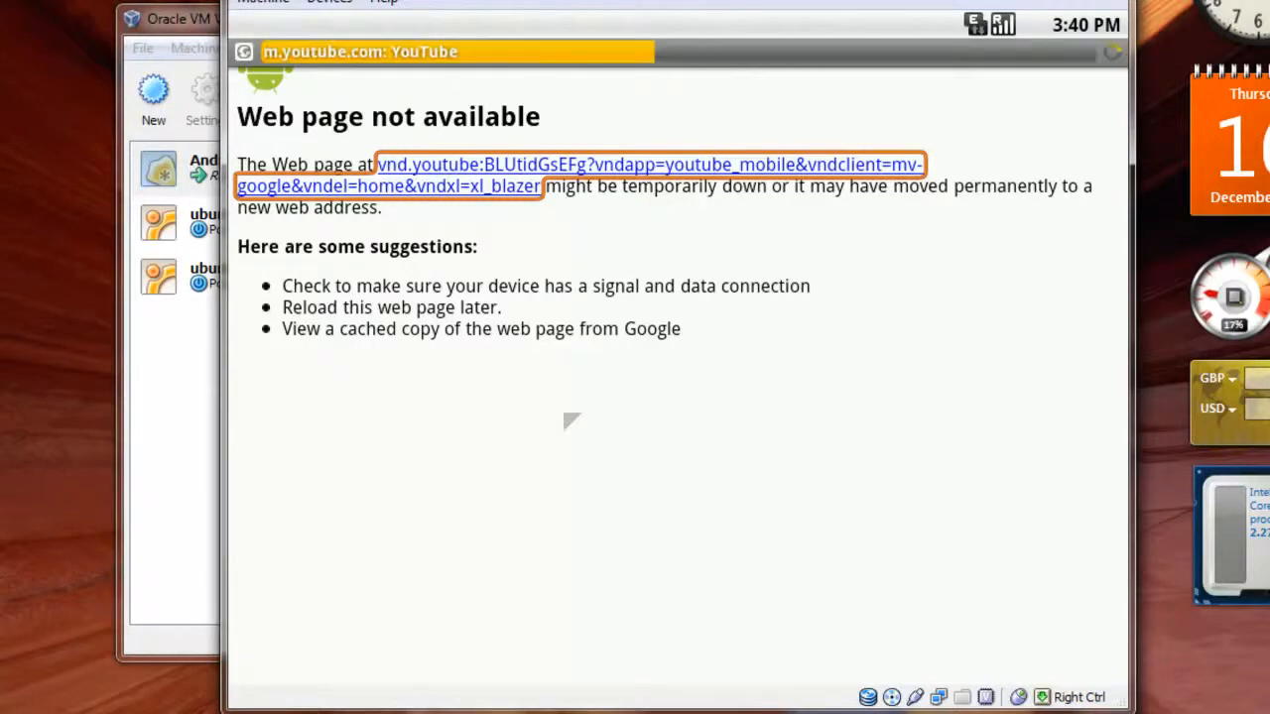
key("Escape")
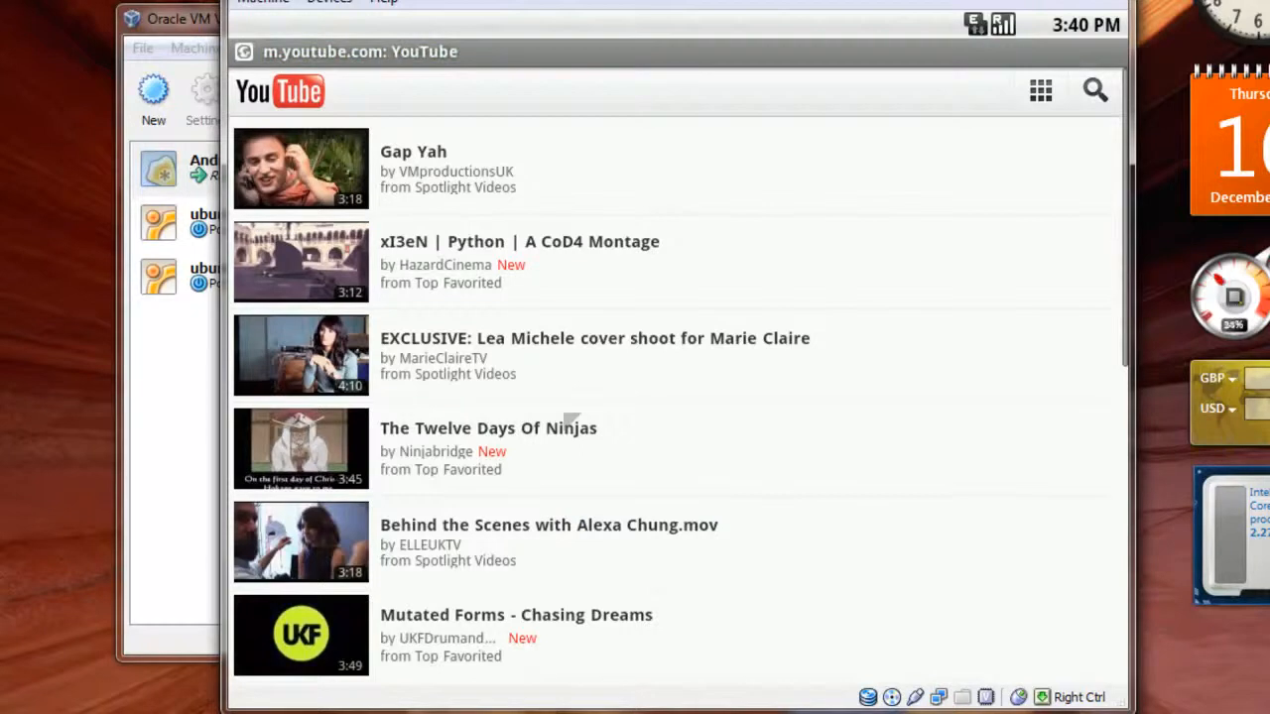
key("Escape")
key("Escape")
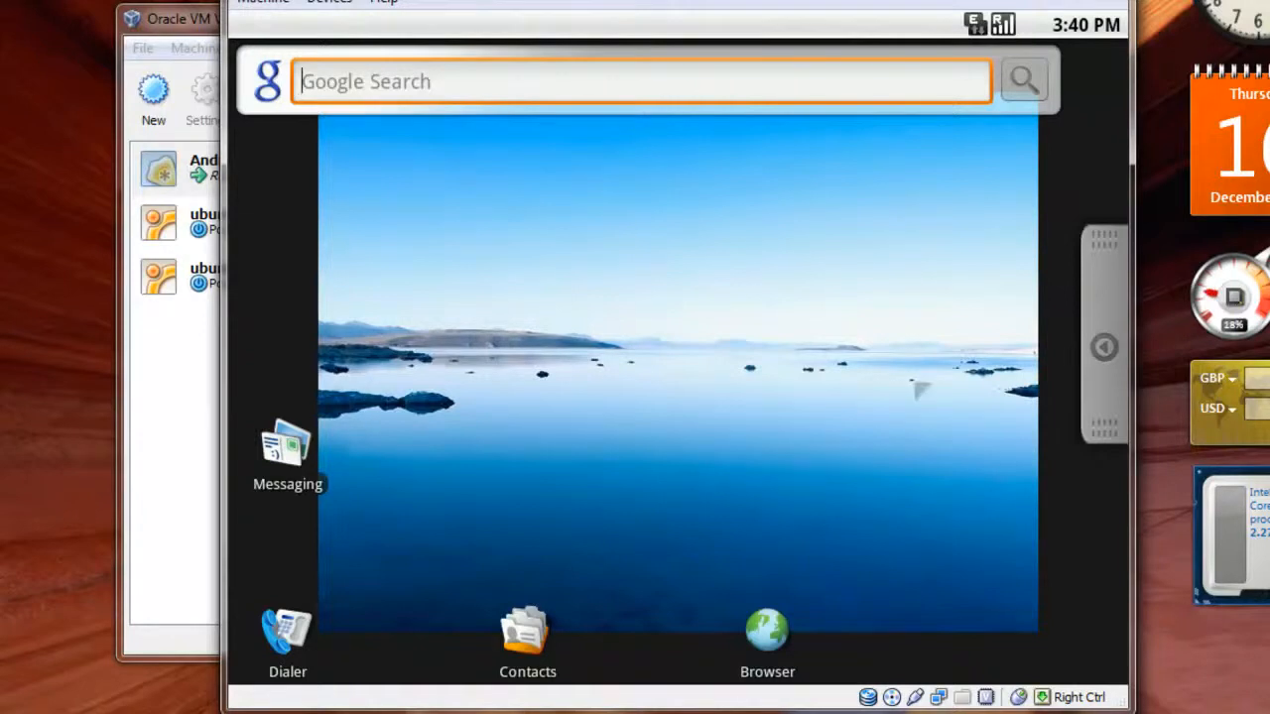
left_click(1090, 355)
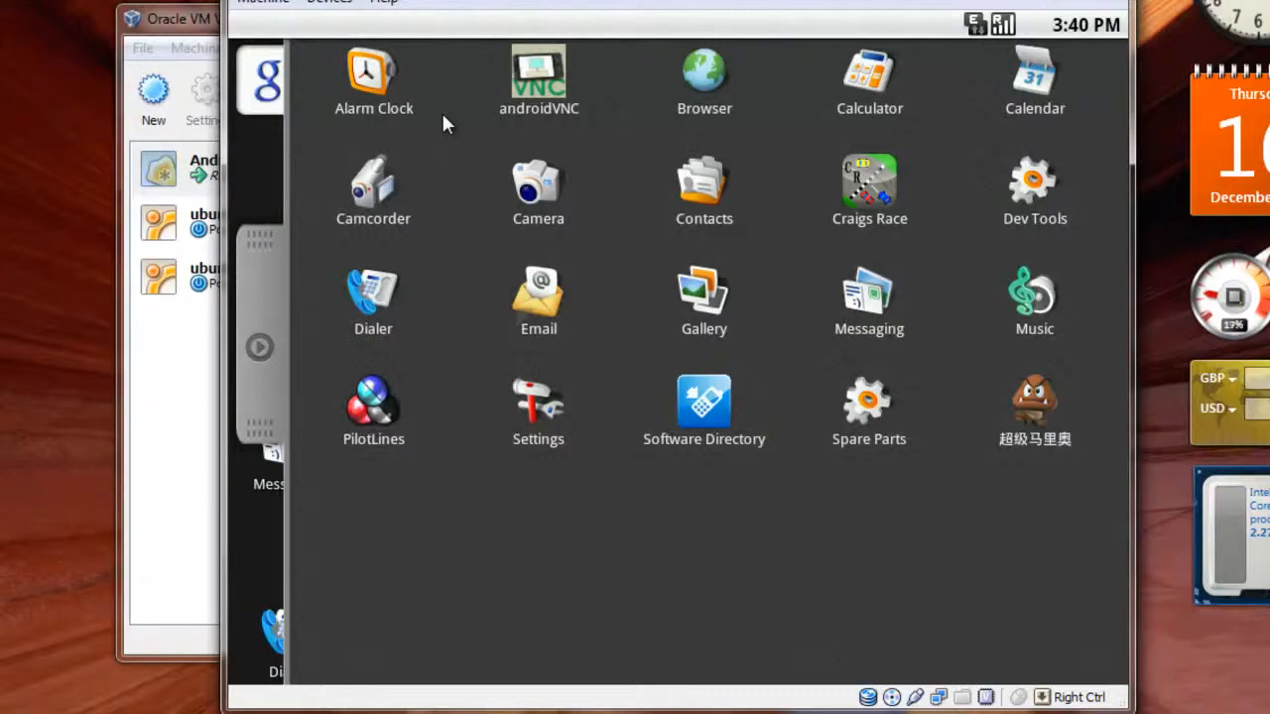
Close the running AndroidOS virtual machine by powering it off.
left_click(342, 5)
mouse_move(263, 2)
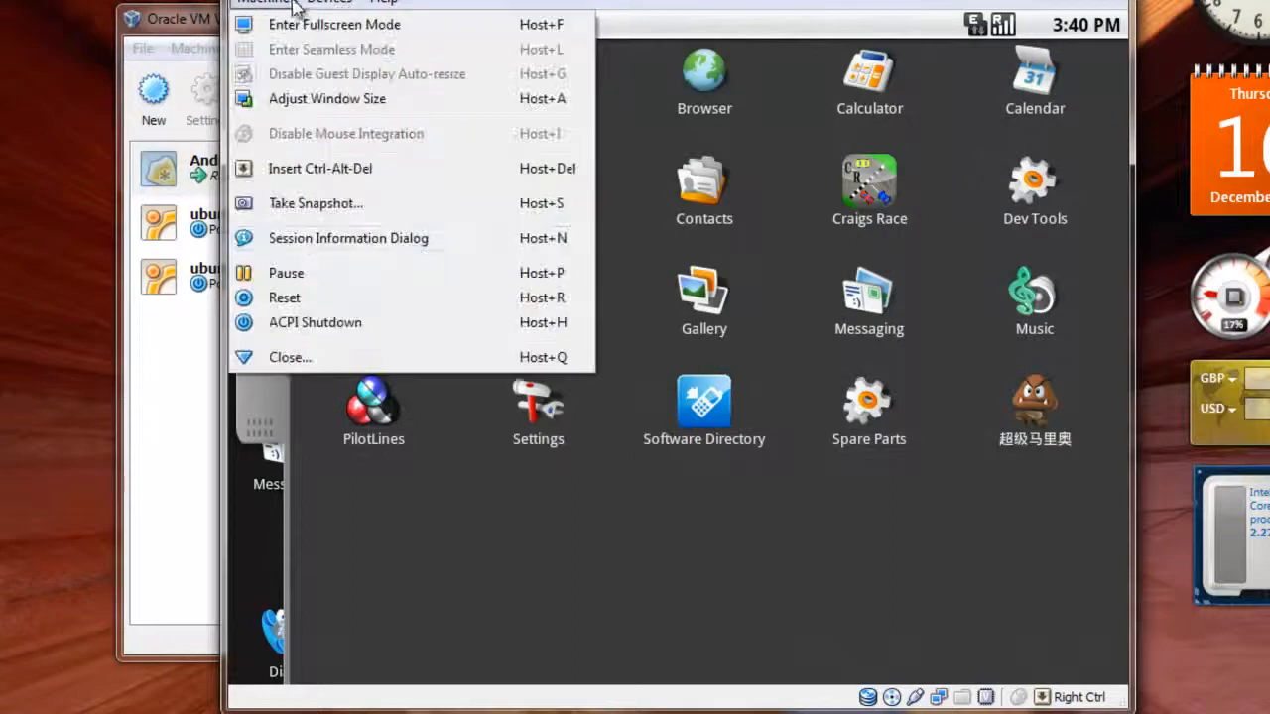
left_click(336, 358)
left_click(667, 357)
left_click(632, 425)
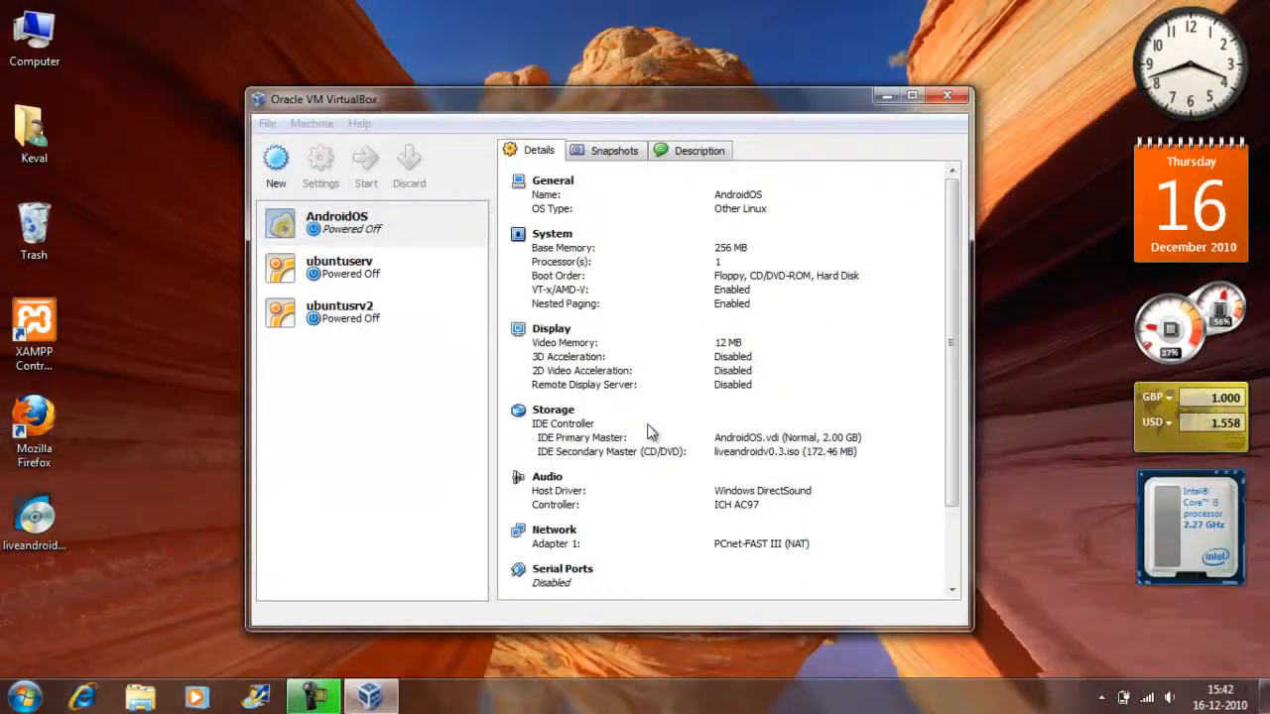